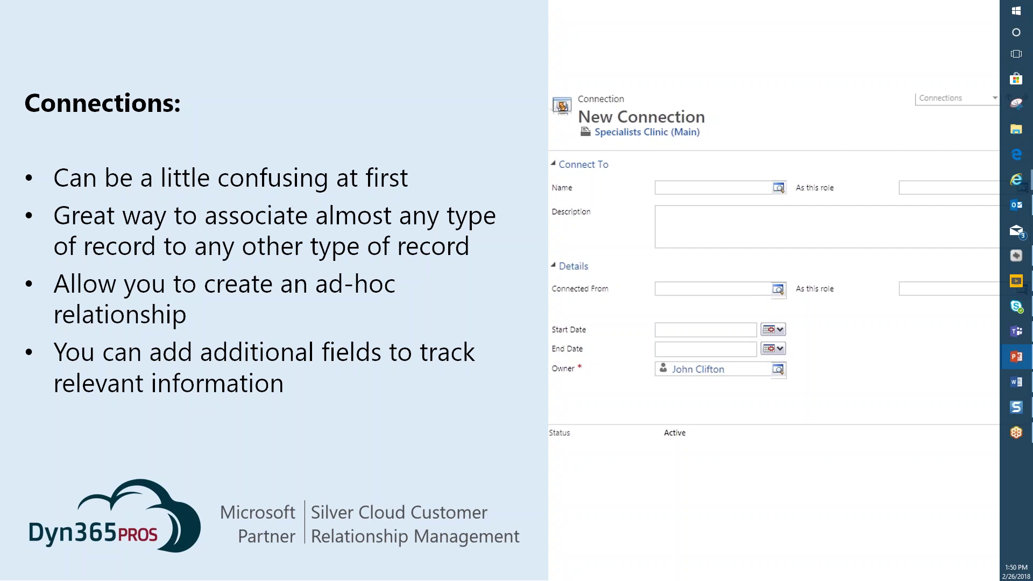
# Step: Advance past the Connections slide in the PowerPoint slideshow
pyautogui.press('Right')
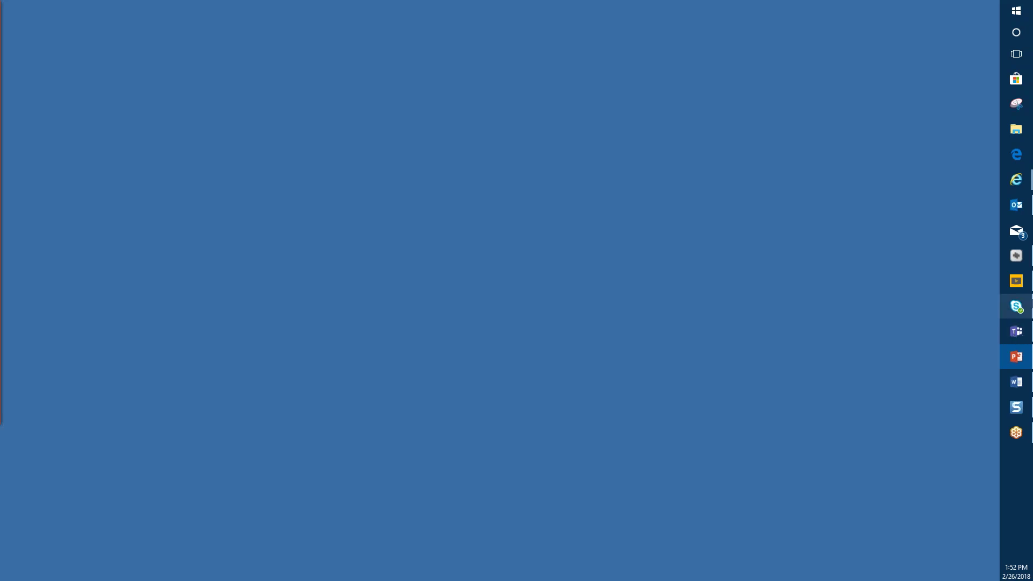
# Step: Bring the Dynamics 365 My Active Accounts window forward to show the Specialists Clinic accounts
pyautogui.moveTo(1017, 180)
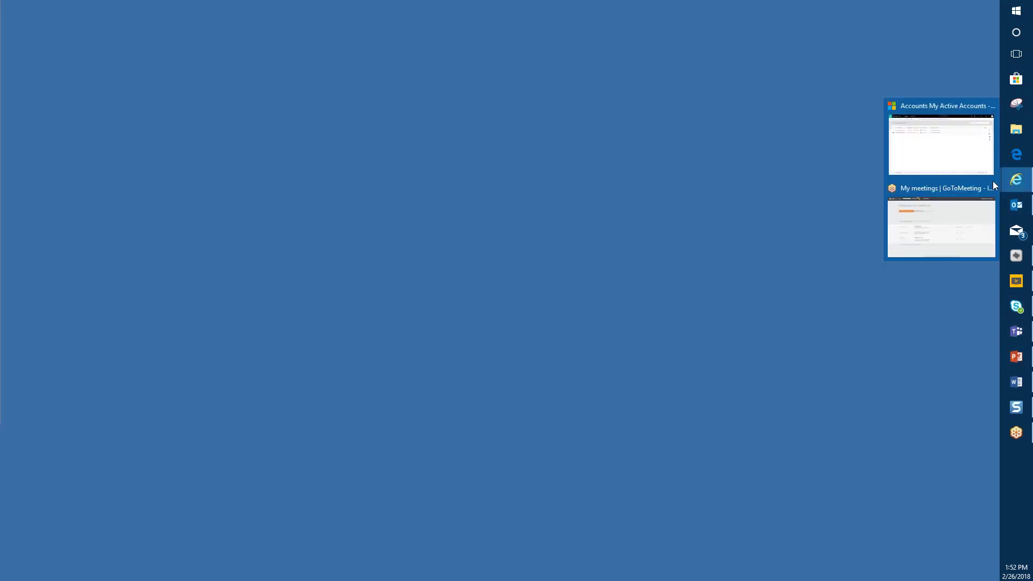
pyautogui.click(942, 111)
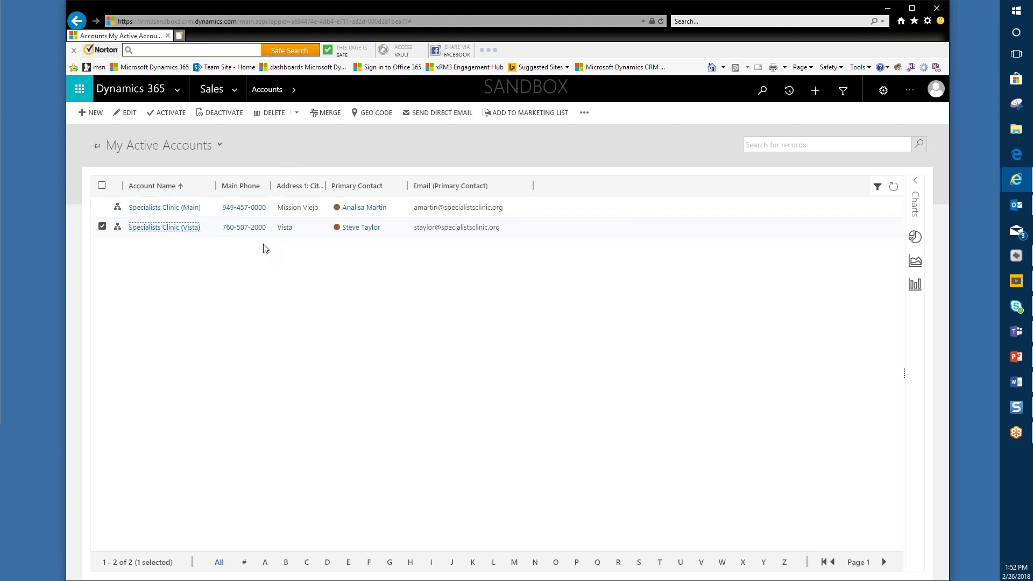
# Step: Open the Specialists Clinic (Main) account, then step to the Specialists Clinic (Vista) record
pyautogui.click(160, 208)
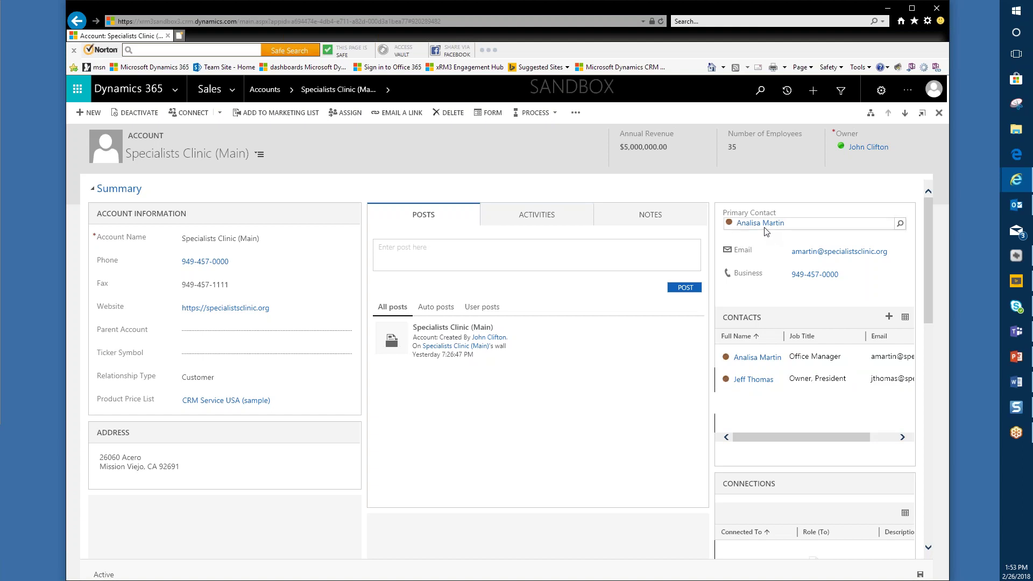
pyautogui.click(904, 114)
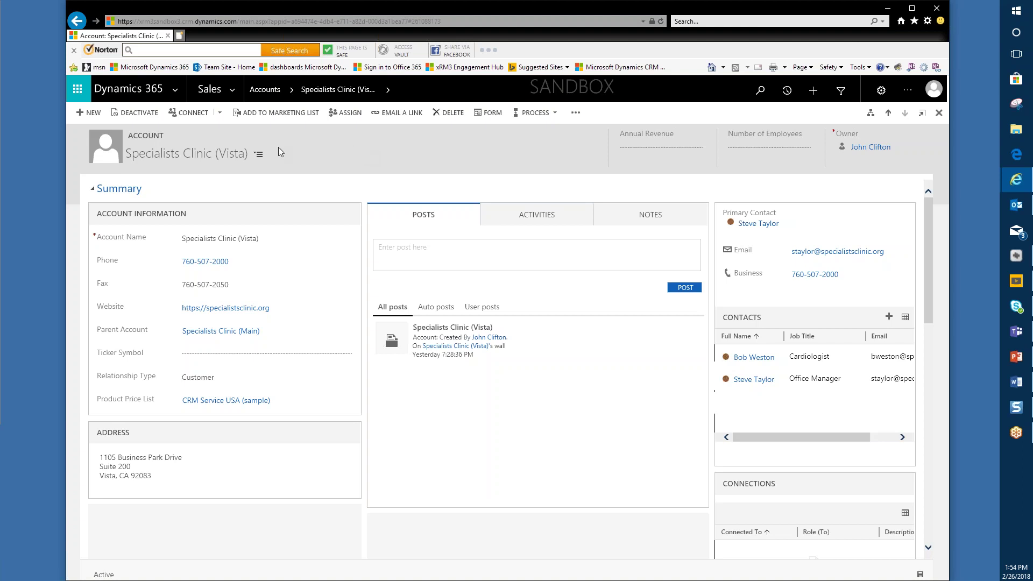
# Step: Navigate through Settings > Business Management to the All Active Connection Roles list
pyautogui.click(231, 94)
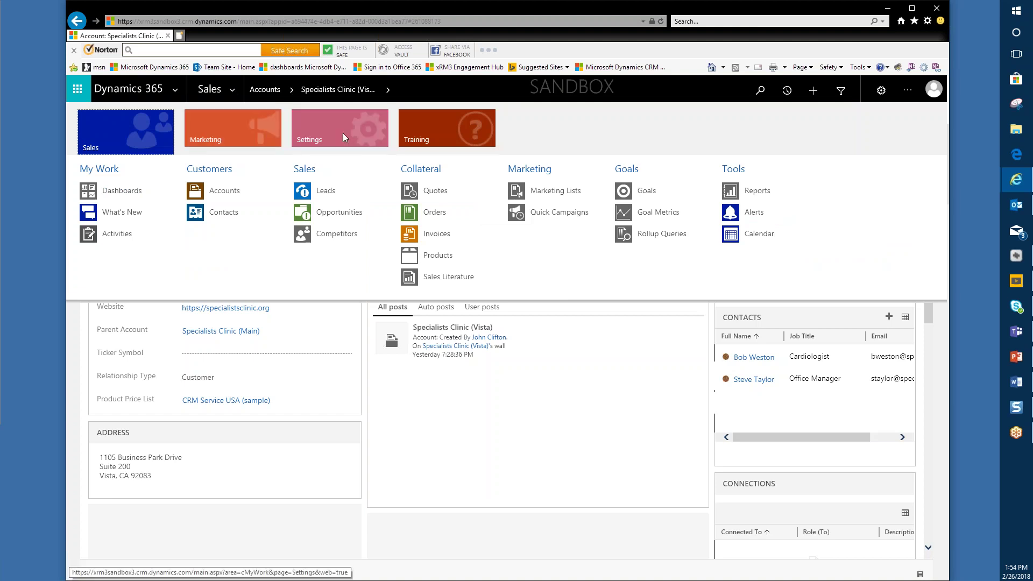
pyautogui.click(343, 134)
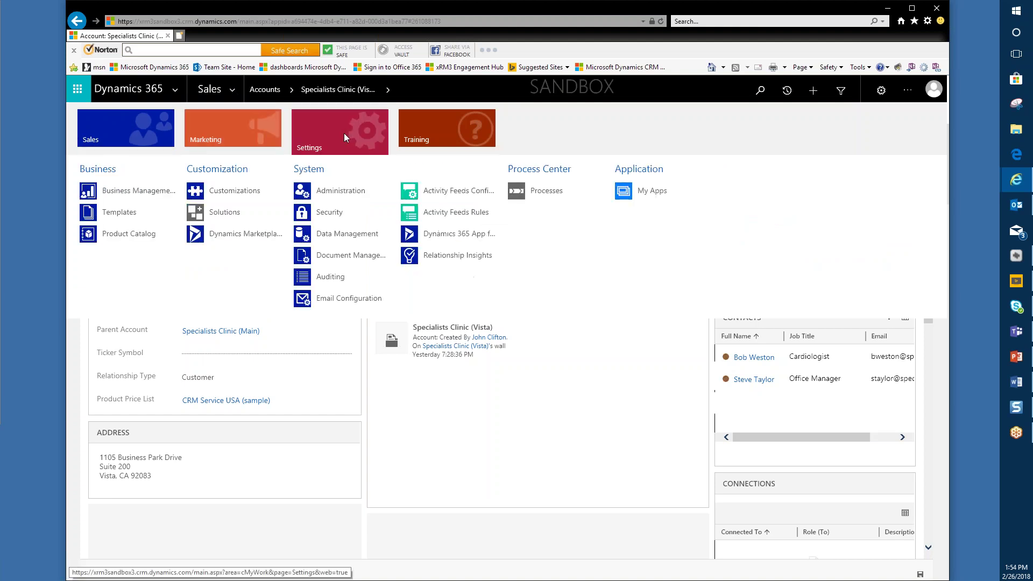
pyautogui.click(150, 191)
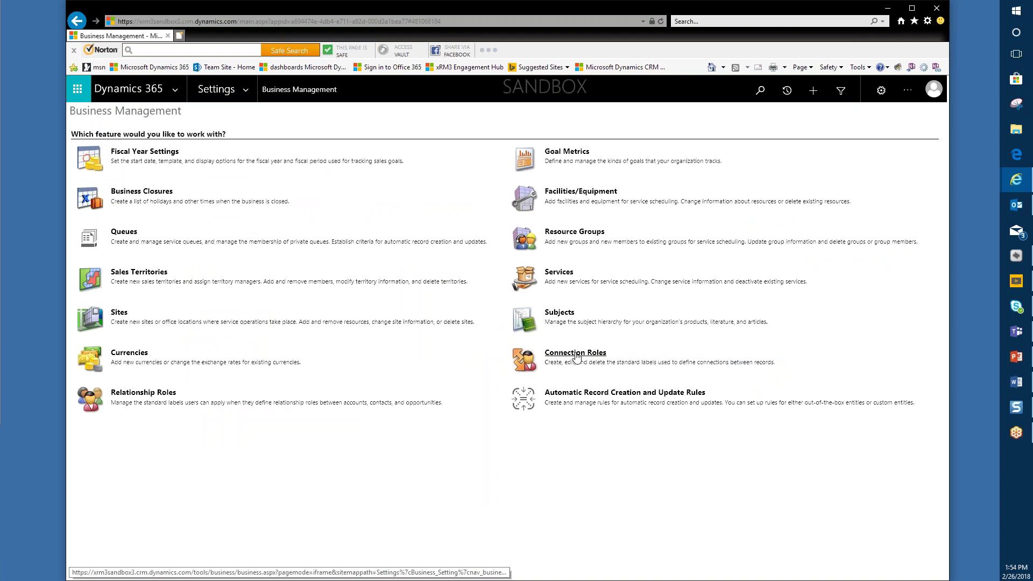
pyautogui.click(576, 354)
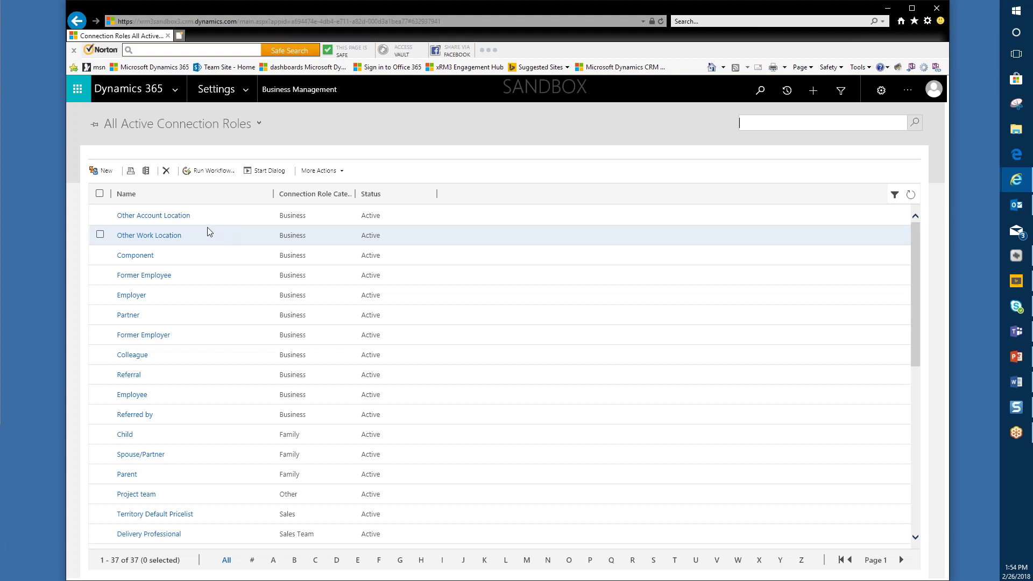
# Step: Open the Other Account Location connection role and widen its window
pyautogui.click(174, 217)
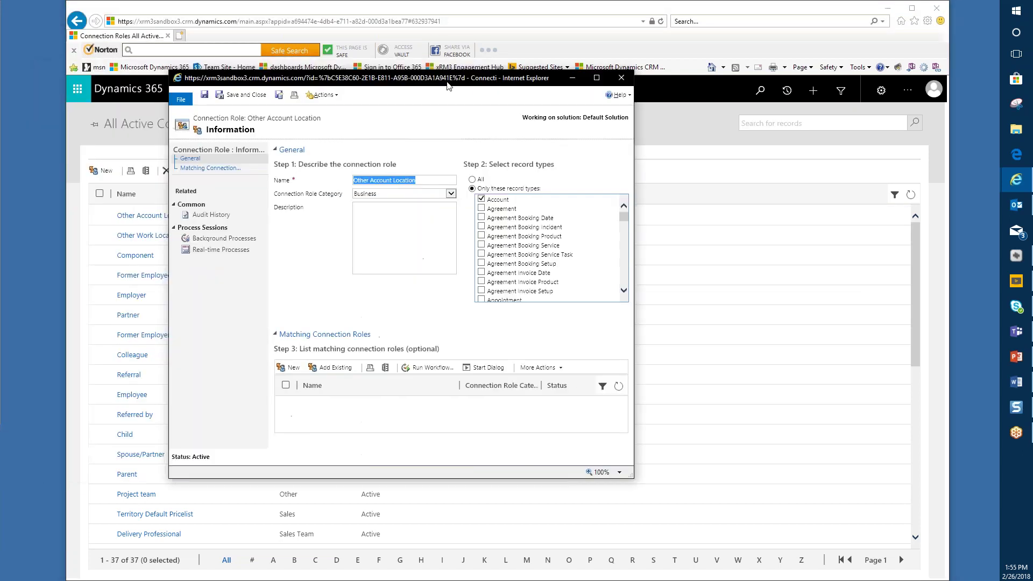
pyautogui.moveTo(654, 132); pyautogui.dragTo(735, 132)
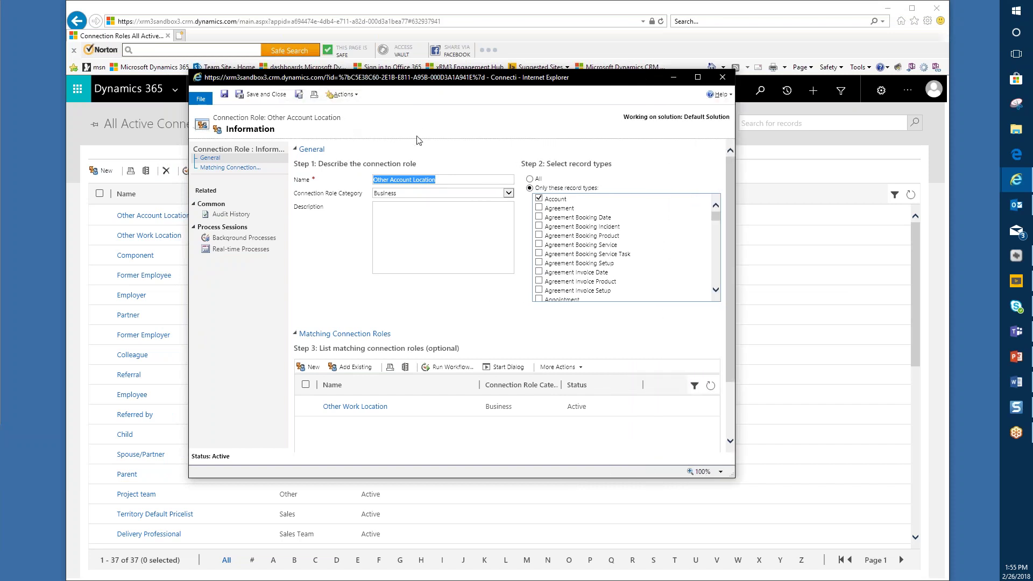
pyautogui.click(455, 179)
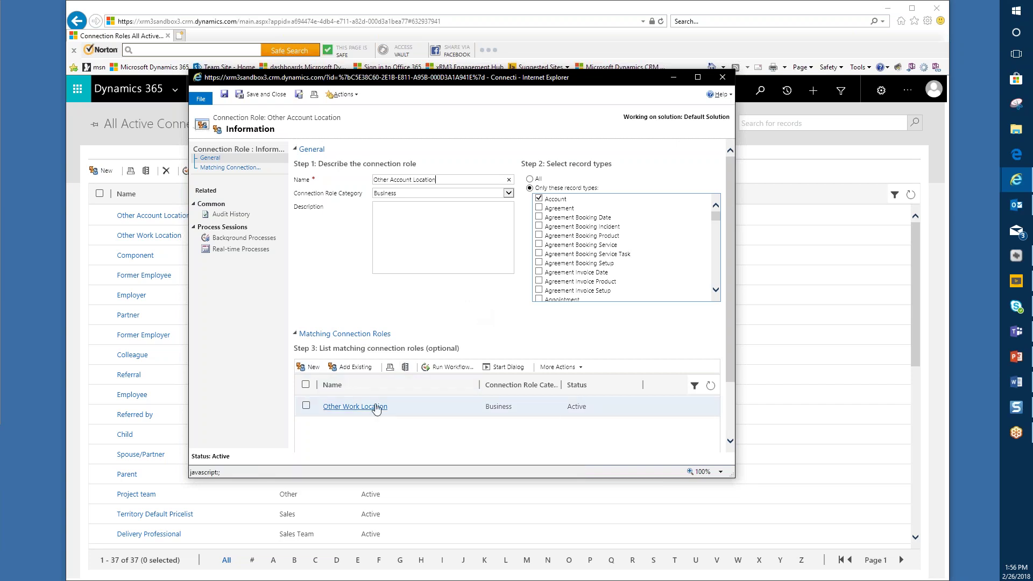
# Step: Review the Other Work Location role's Contact record type against it, then save and close it
pyautogui.click(376, 407)
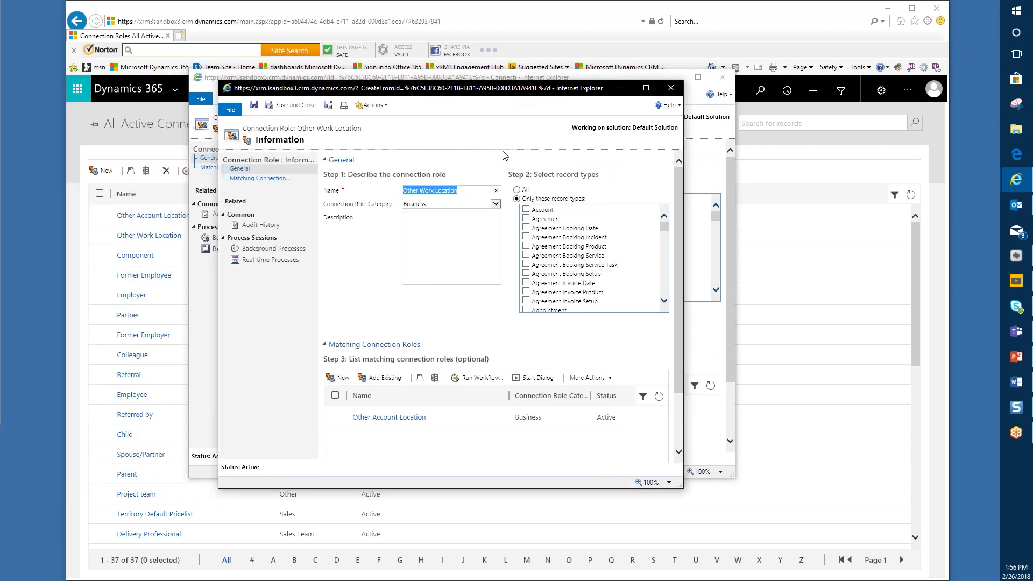
pyautogui.click(482, 190)
pyautogui.scroll(-5, 592, 258)
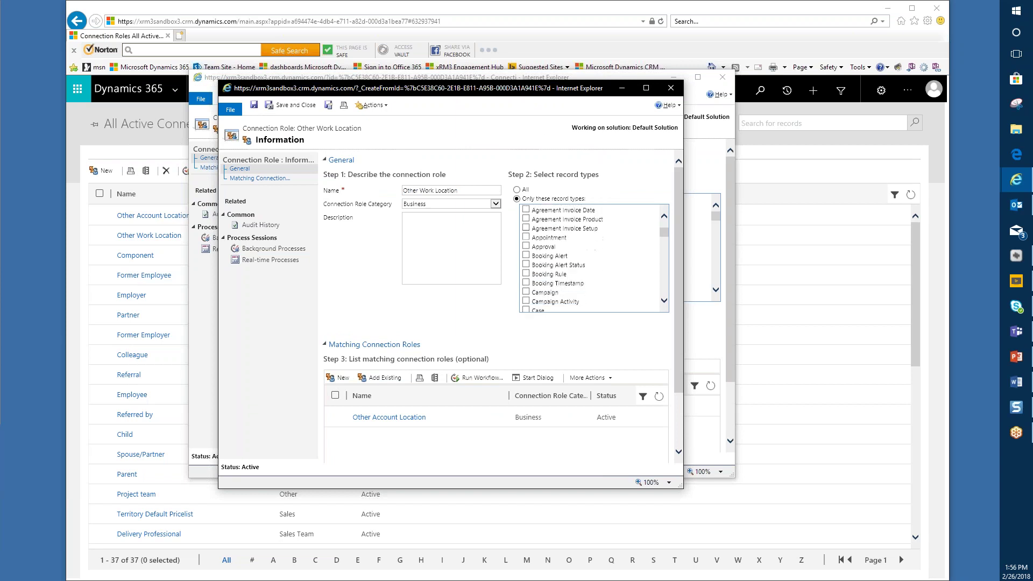
pyautogui.scroll(-1, 555, 247)
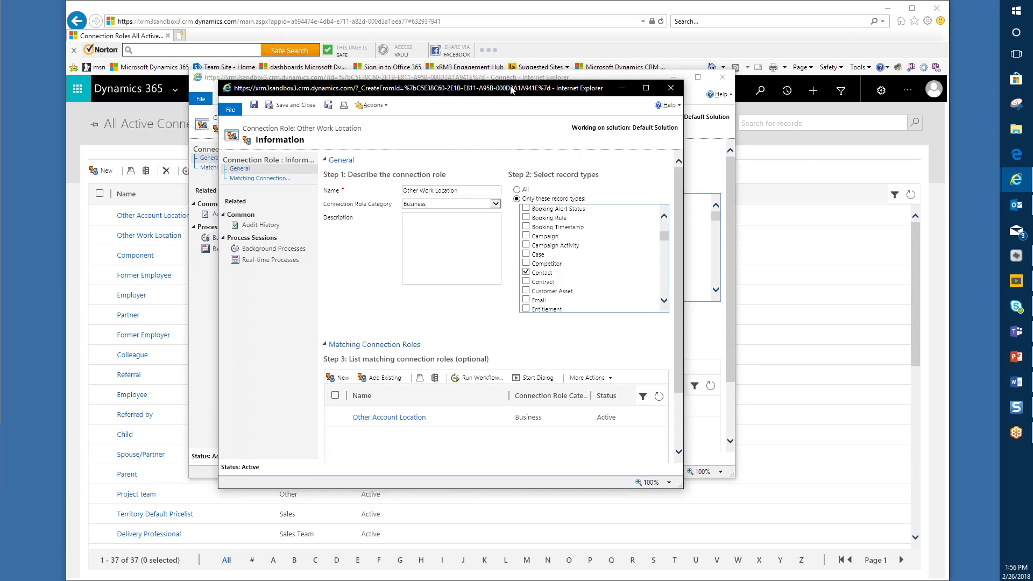
pyautogui.moveTo(510, 89); pyautogui.dragTo(718, 199)
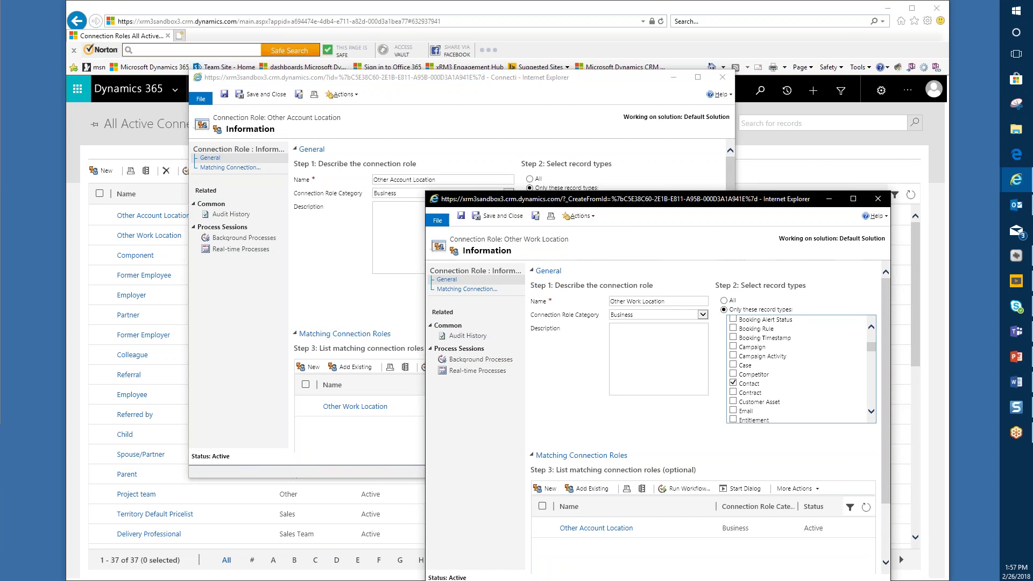
pyautogui.moveTo(547, 205); pyautogui.dragTo(245, 121)
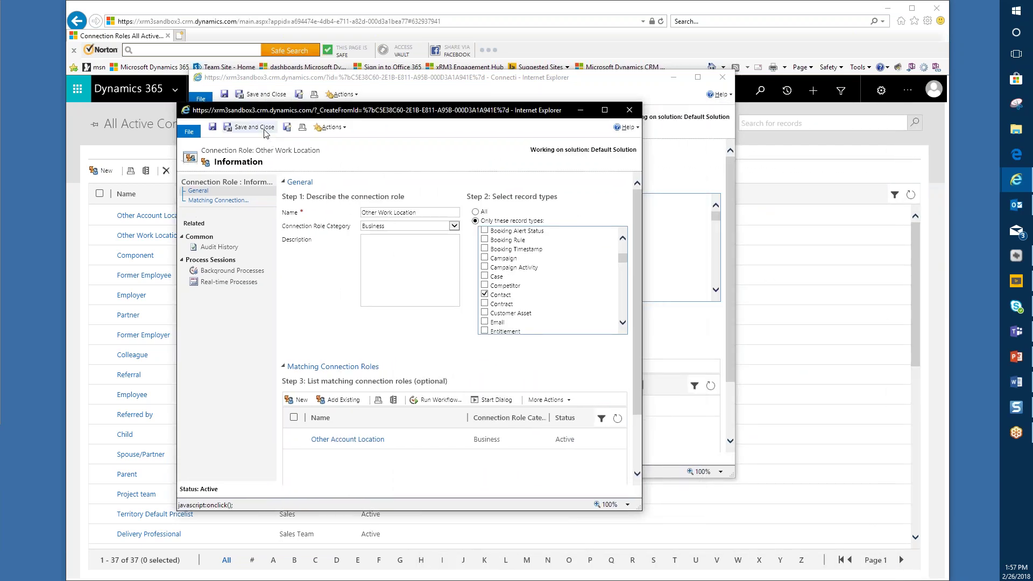
pyautogui.click(629, 109)
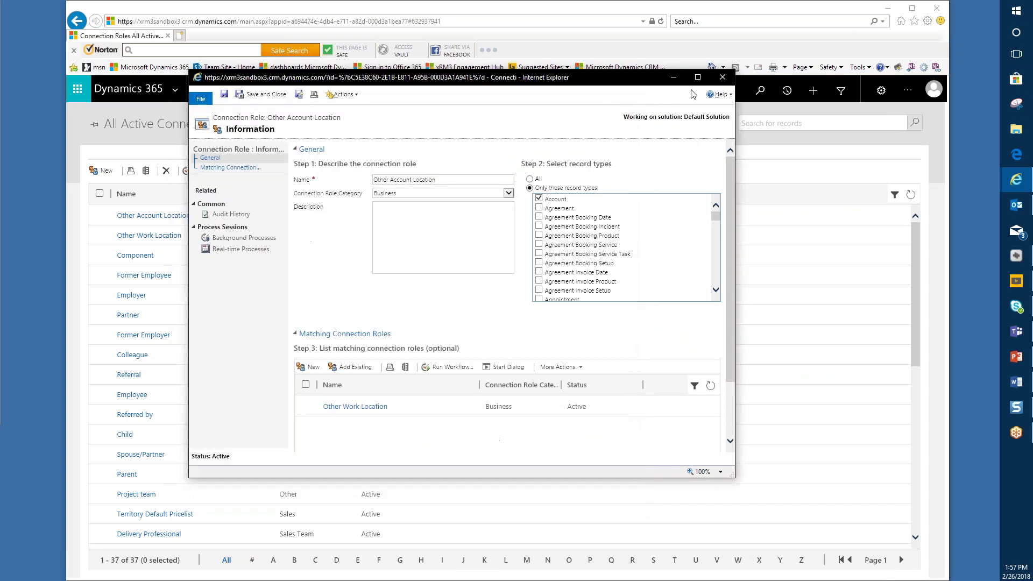
# Step: Close the role form, open Specialists Clinic (Main) from Sales > Accounts, and show Connect options
pyautogui.click(722, 78)
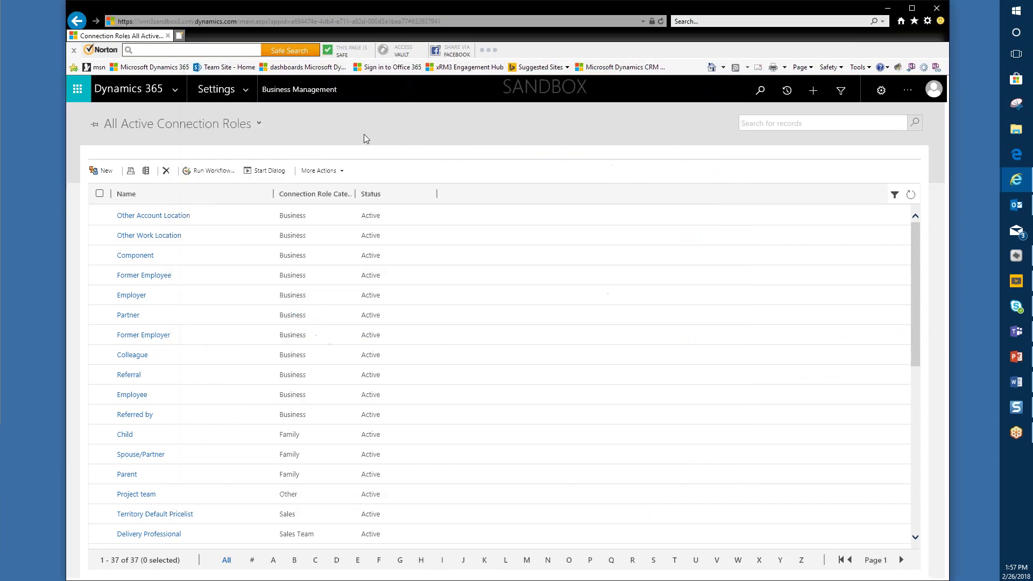
pyautogui.click(252, 89)
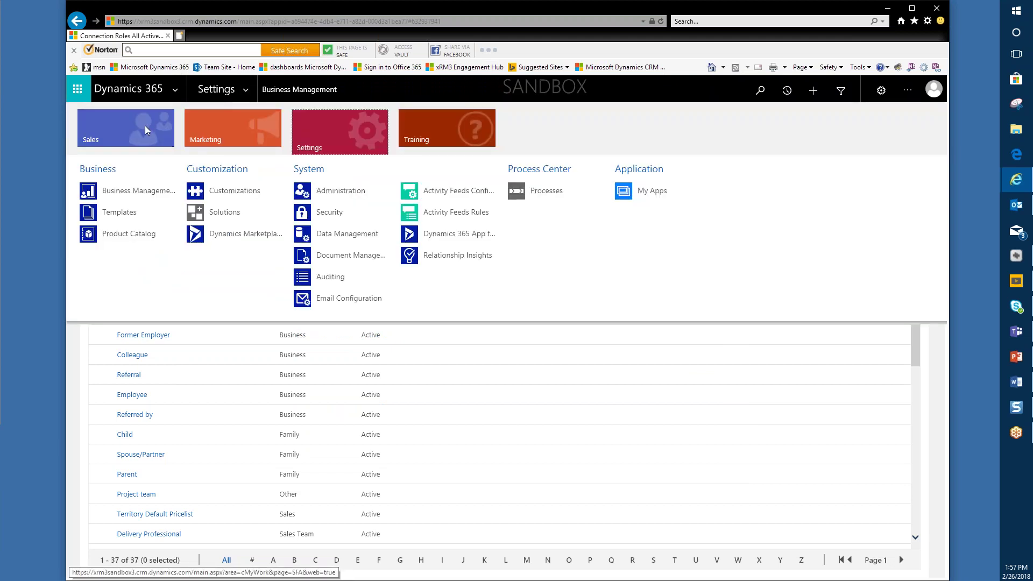
pyautogui.click(144, 129)
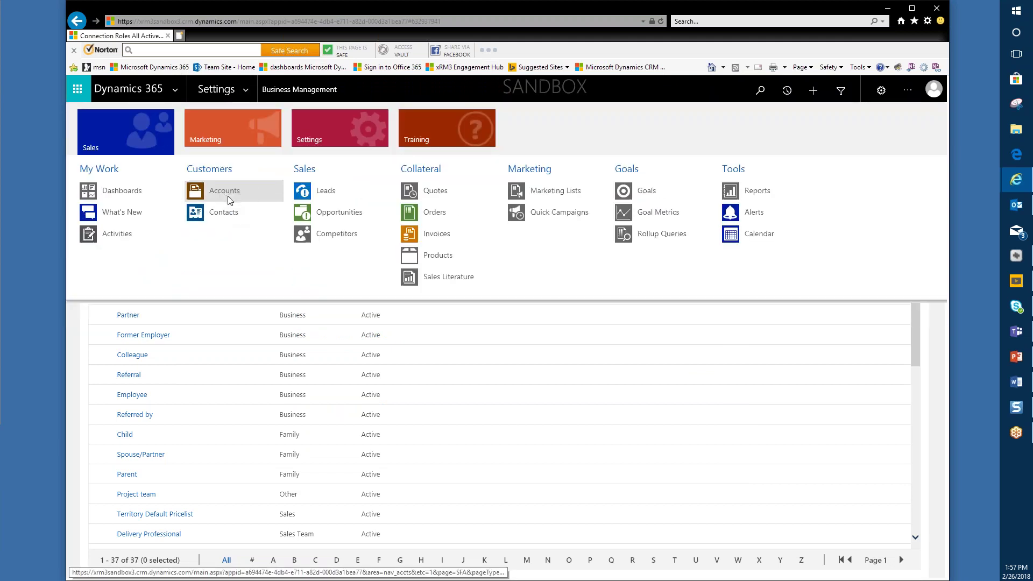
pyautogui.click(226, 191)
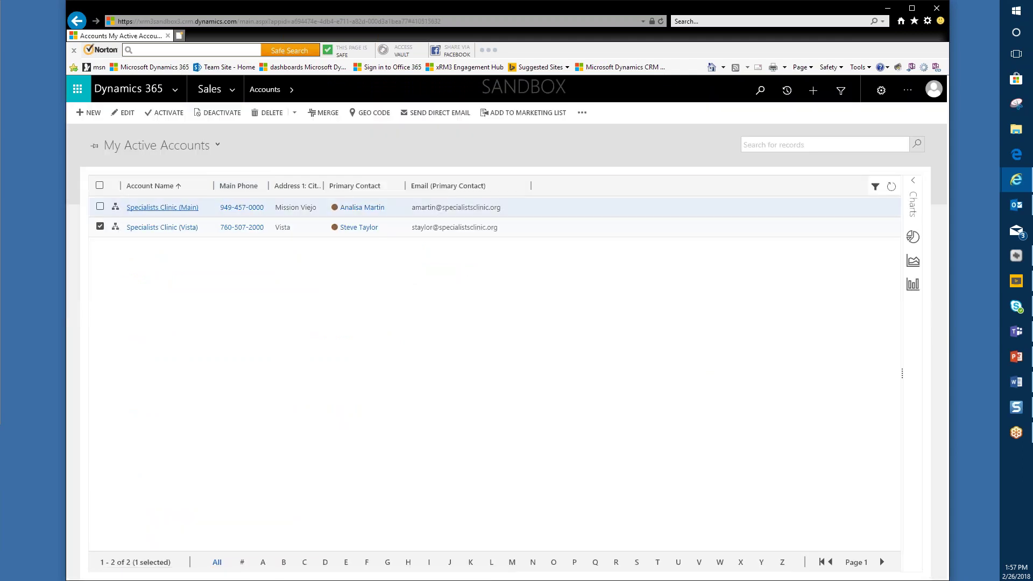
pyautogui.click(168, 208)
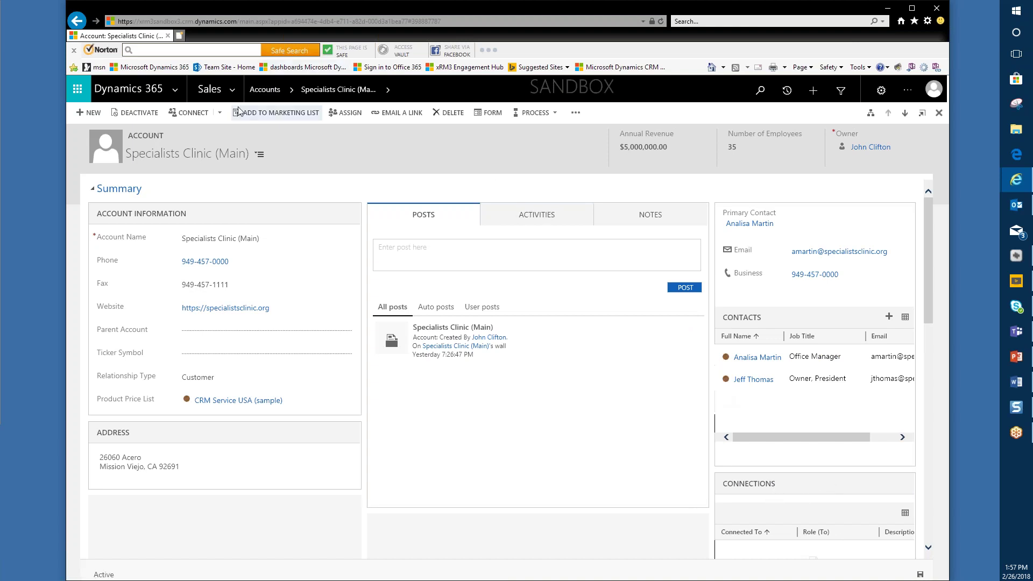
pyautogui.click(222, 113)
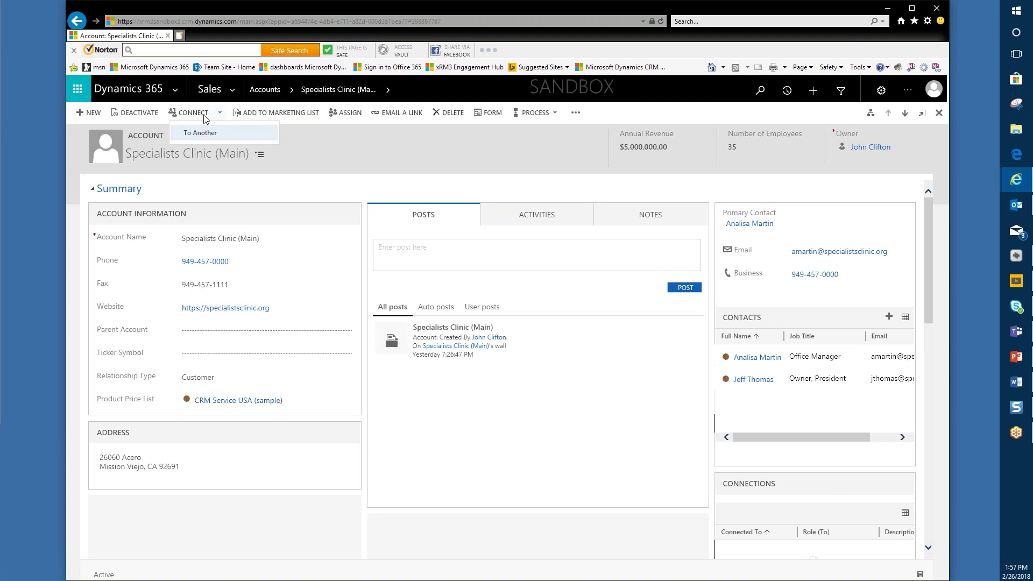
# Step: Start a connection To Another and set the Connected From role to Other Account Location
pyautogui.click(200, 133)
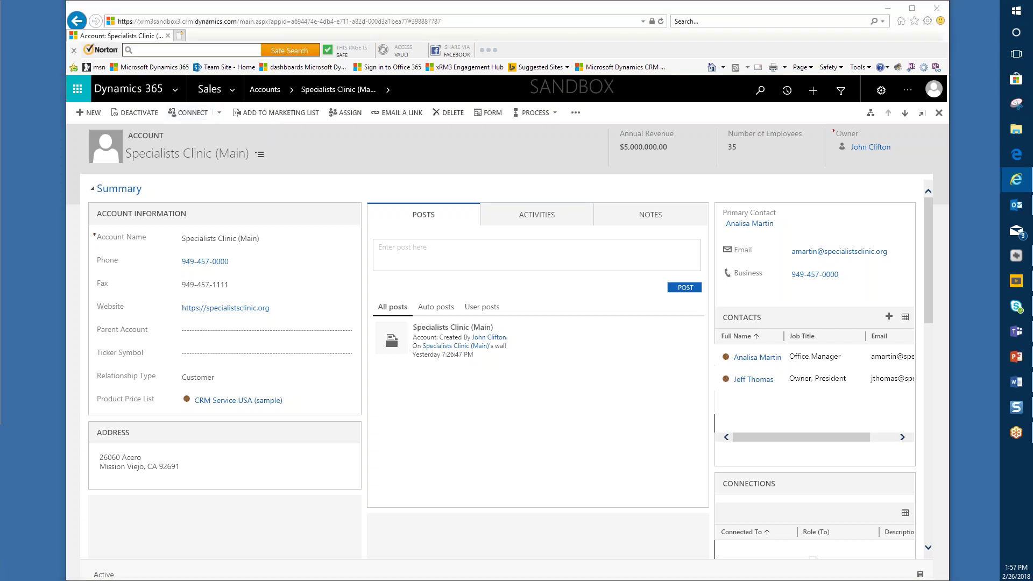
pyautogui.moveTo(581, 90); pyautogui.dragTo(566, 136)
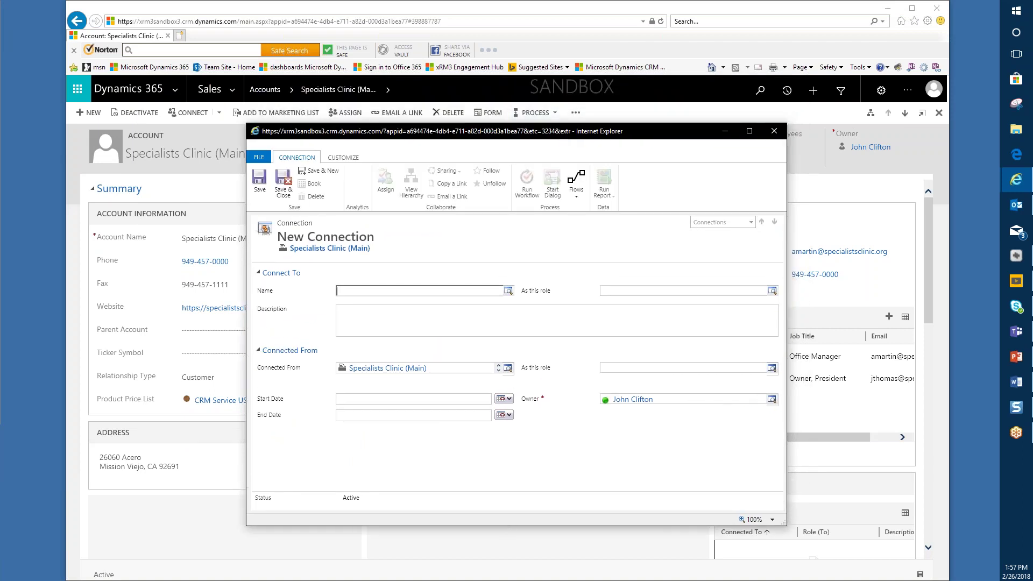
pyautogui.moveTo(505, 525); pyautogui.dragTo(506, 560)
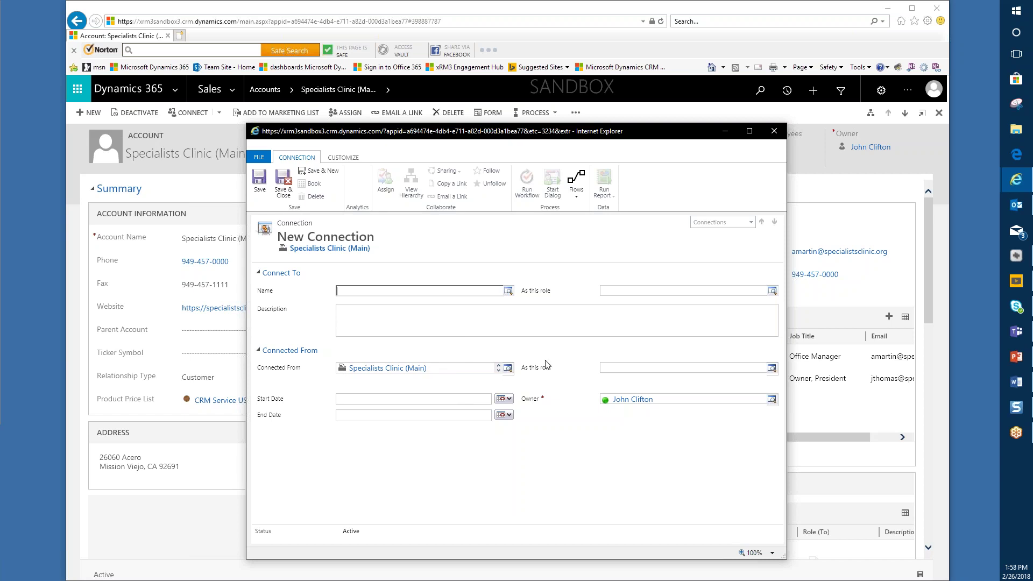
pyautogui.click(710, 371)
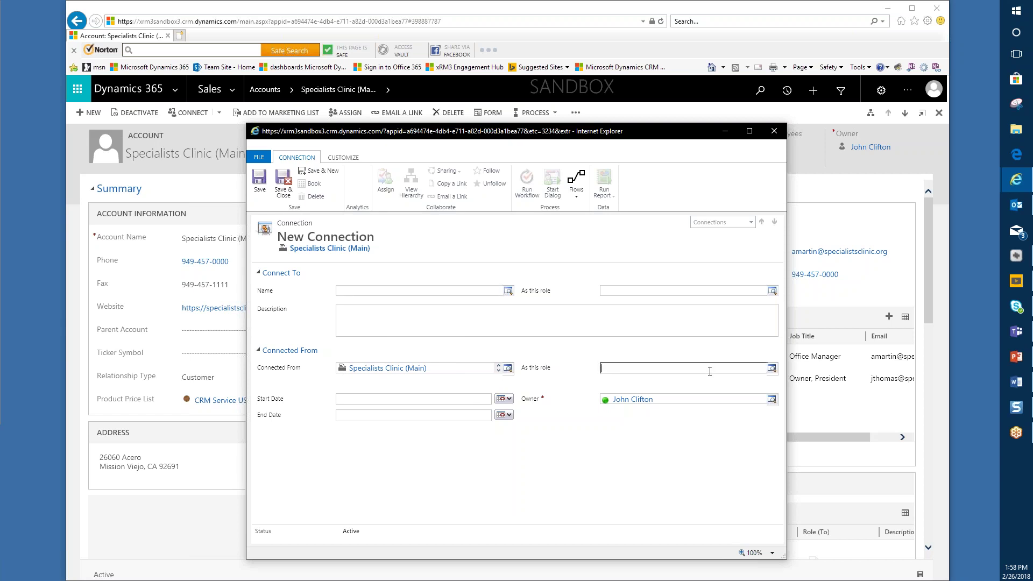
pyautogui.write('other')
pyautogui.press('Tab')
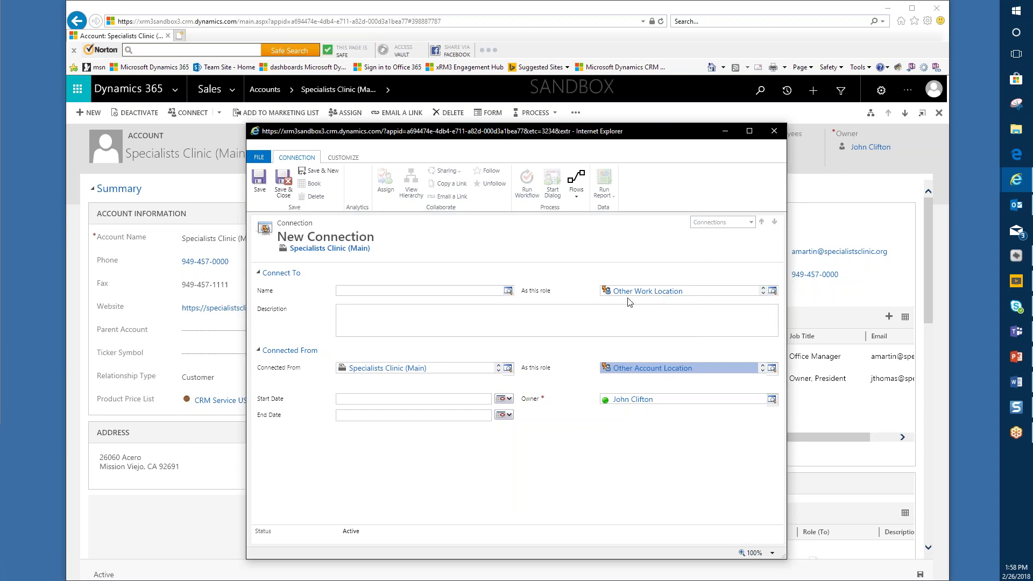
pyautogui.click(483, 295)
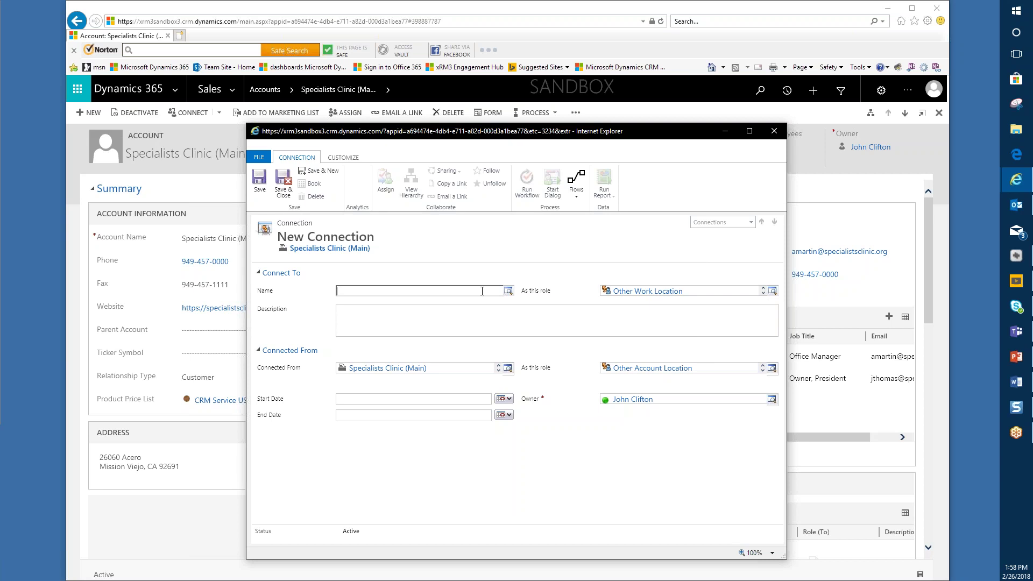
pyautogui.write('oo')
pyautogui.click(508, 292)
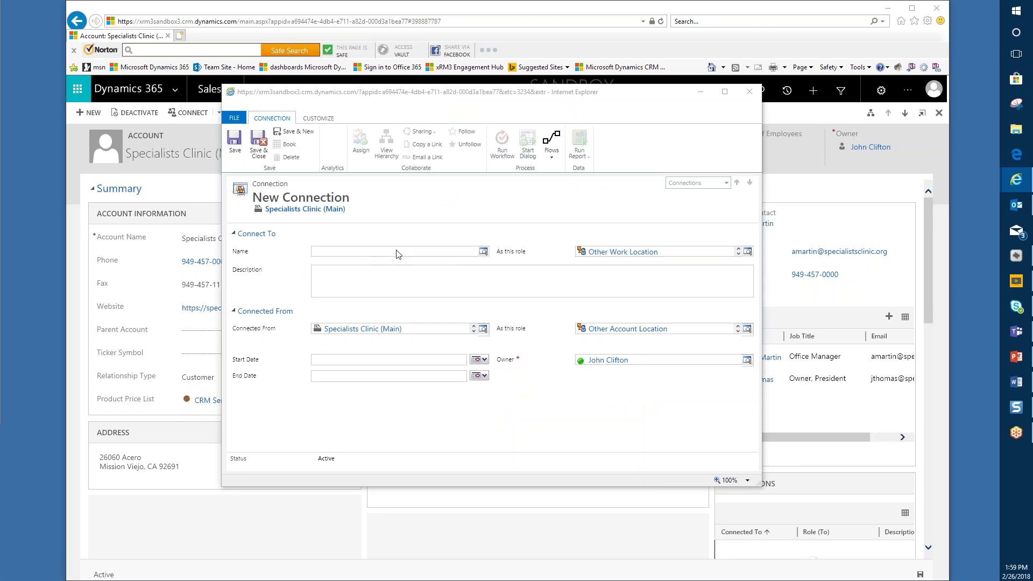
# Step: Search Contact records via Look Up More Records and add the chosen contact as the Connect To name
pyautogui.click(483, 253)
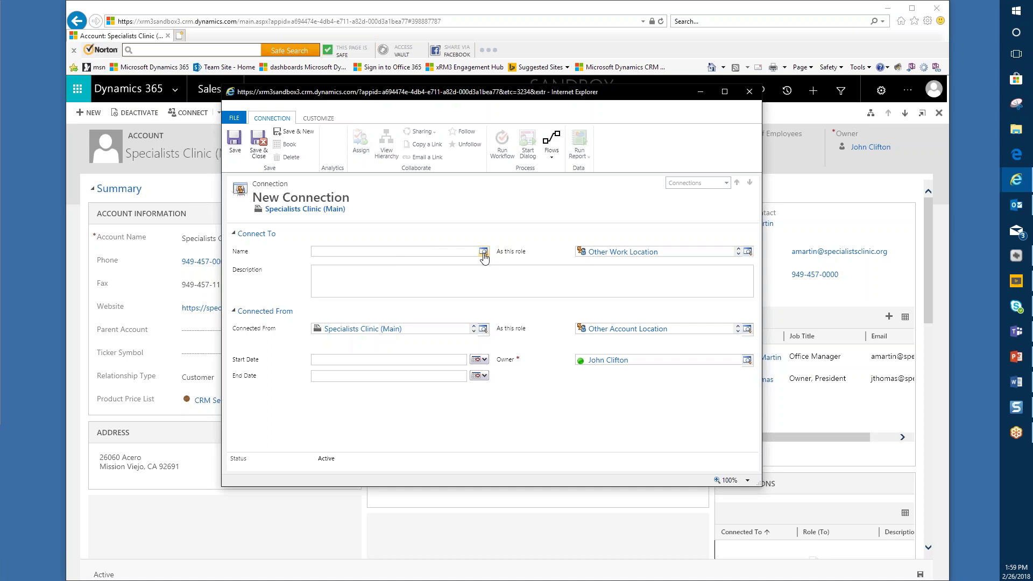
pyautogui.click(483, 253)
pyautogui.scroll(-3, 482, 285)
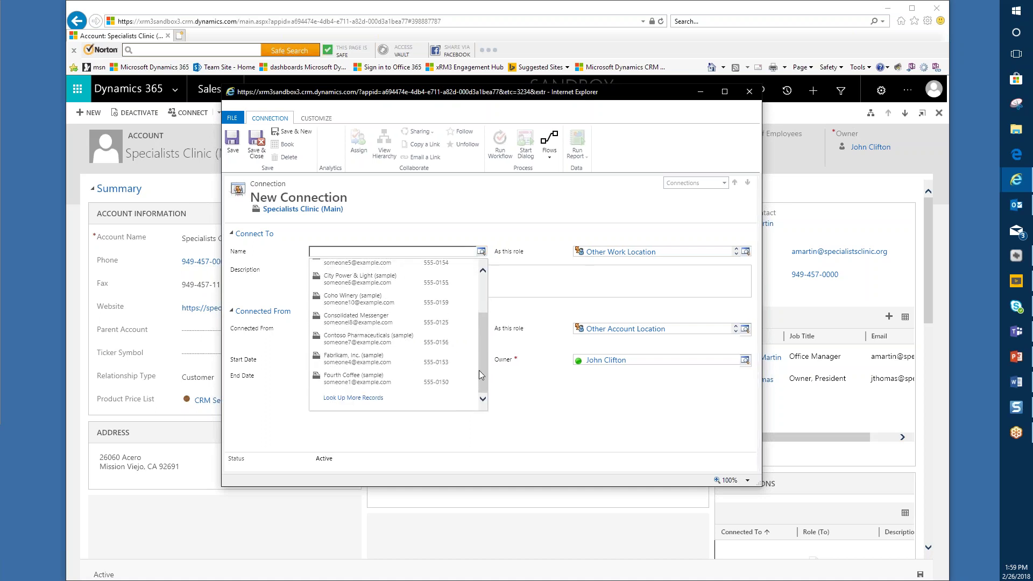
pyautogui.click(381, 398)
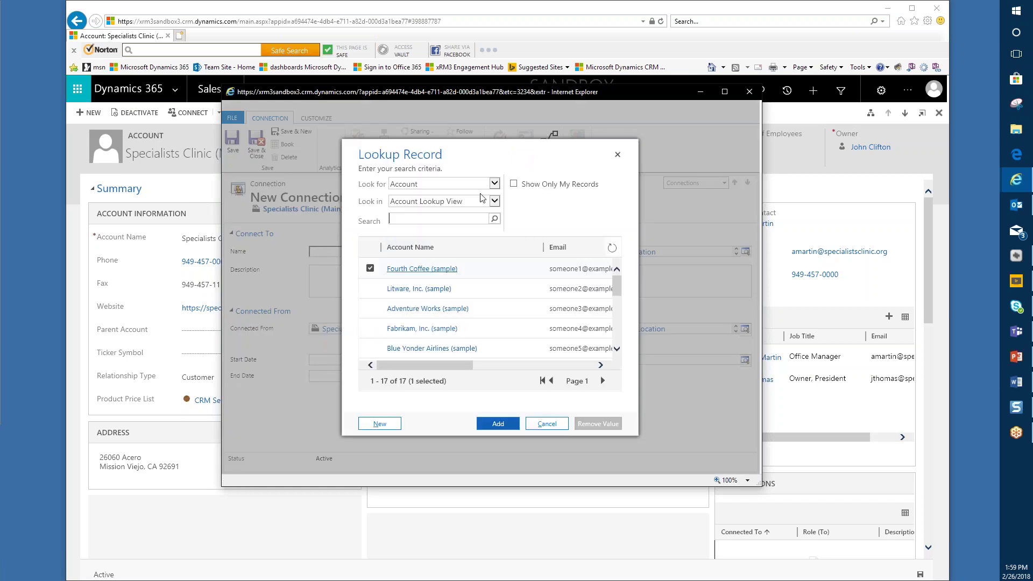
pyautogui.click(495, 184)
pyautogui.scroll(-1, 452, 385)
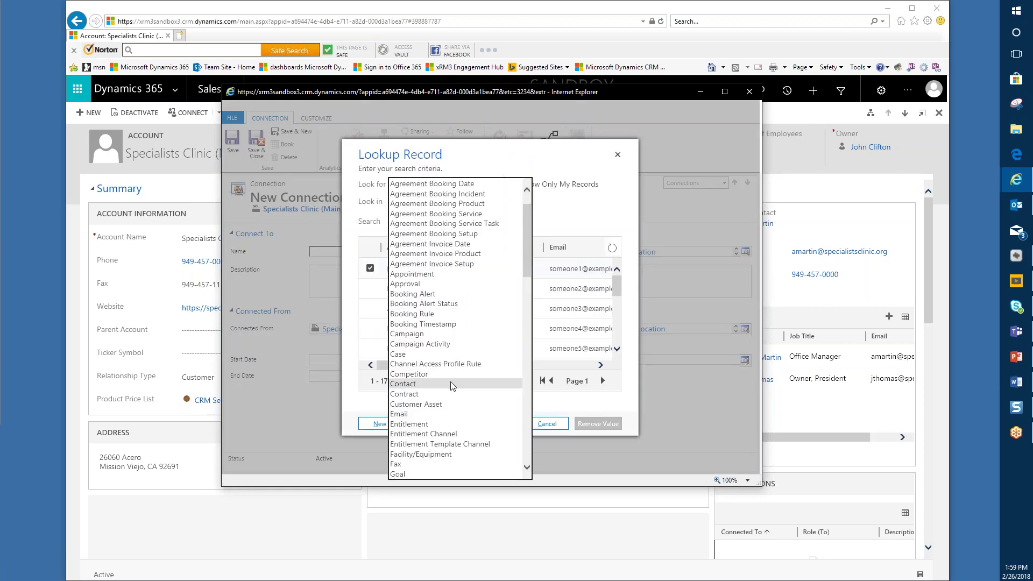
pyautogui.click(430, 381)
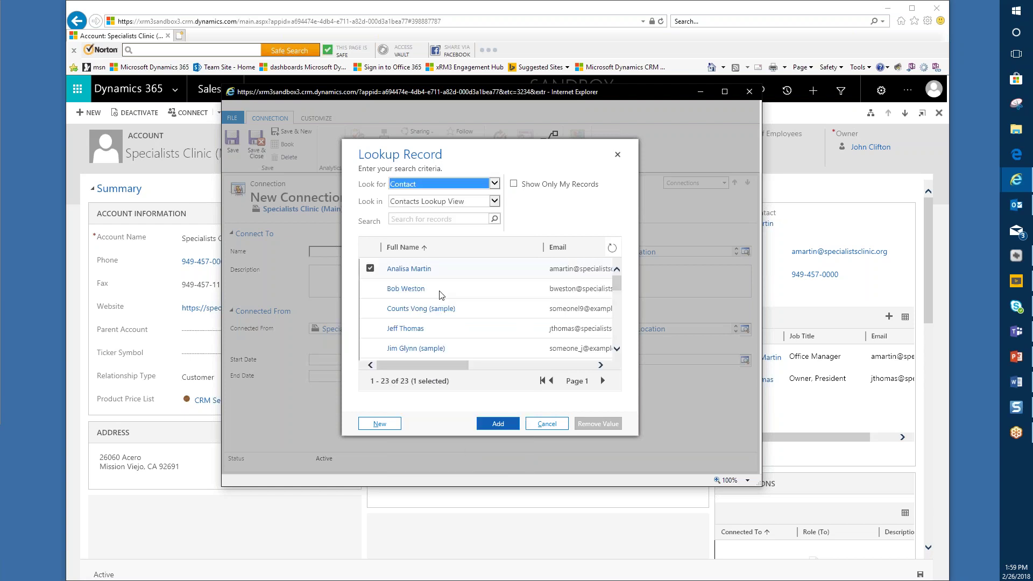
pyautogui.click(466, 297)
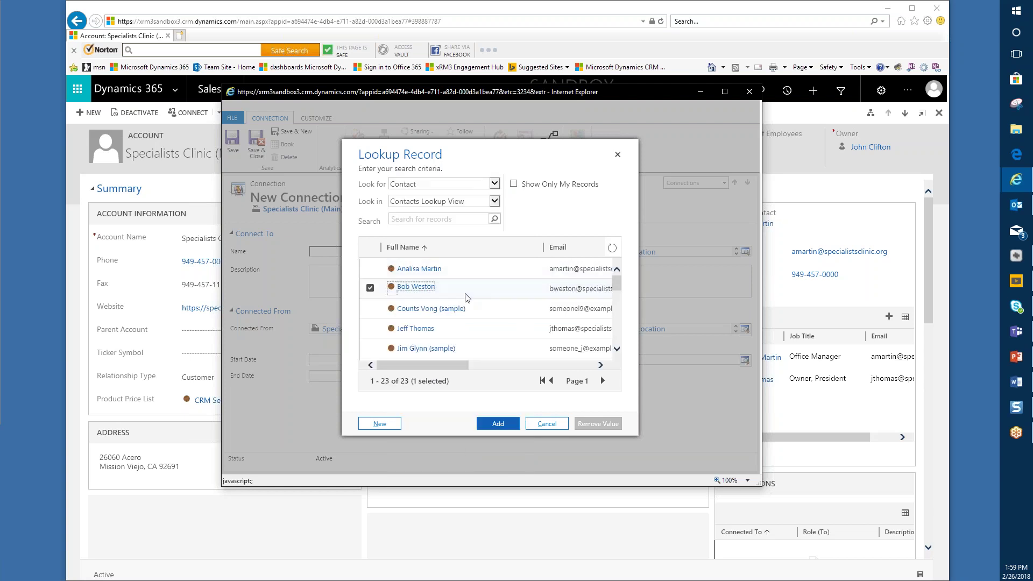
pyautogui.click(498, 424)
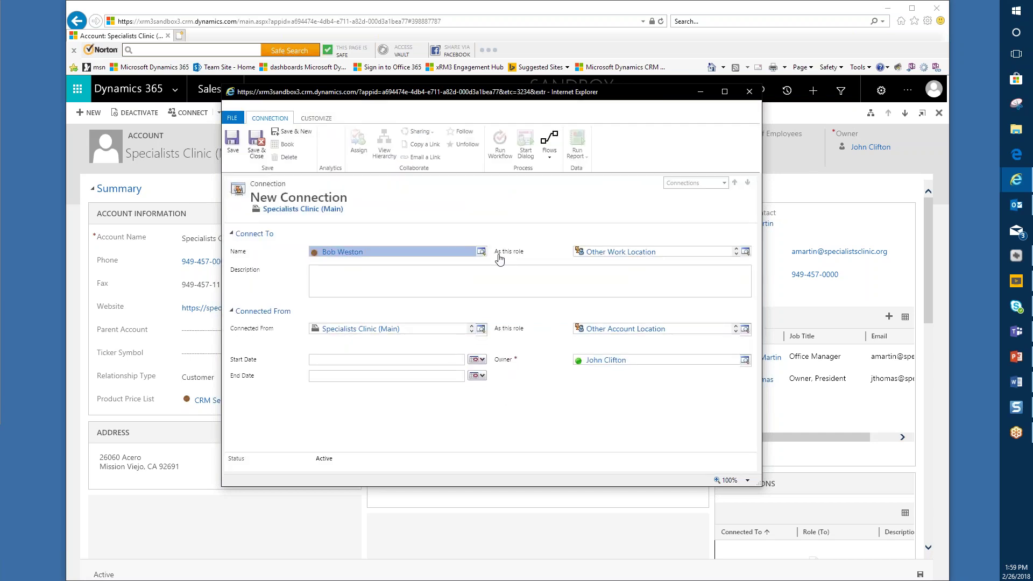
pyautogui.click(471, 231)
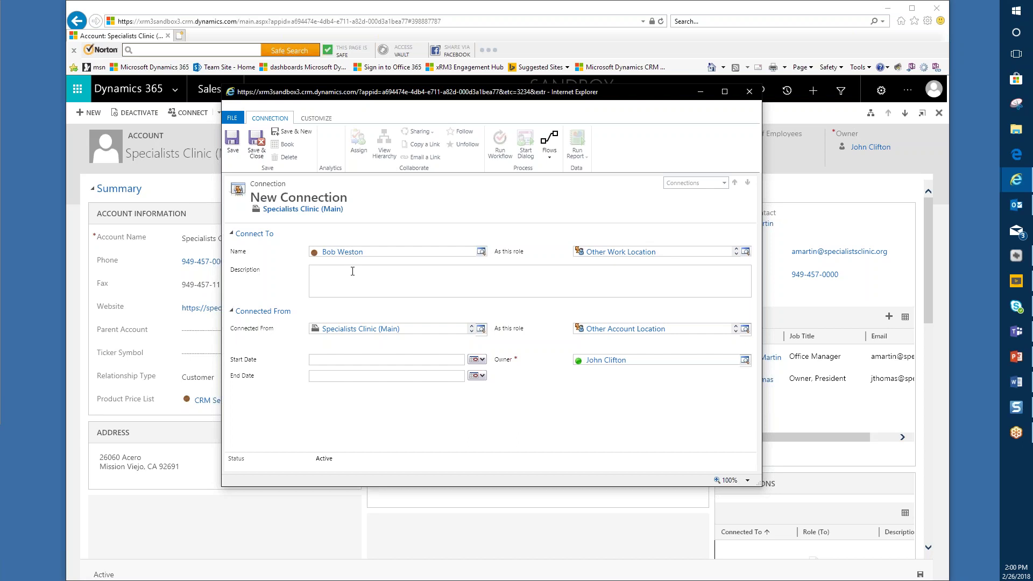
# Step: Save and close the connection, then check the account's Connections subgrid for the contact
pyautogui.click(261, 152)
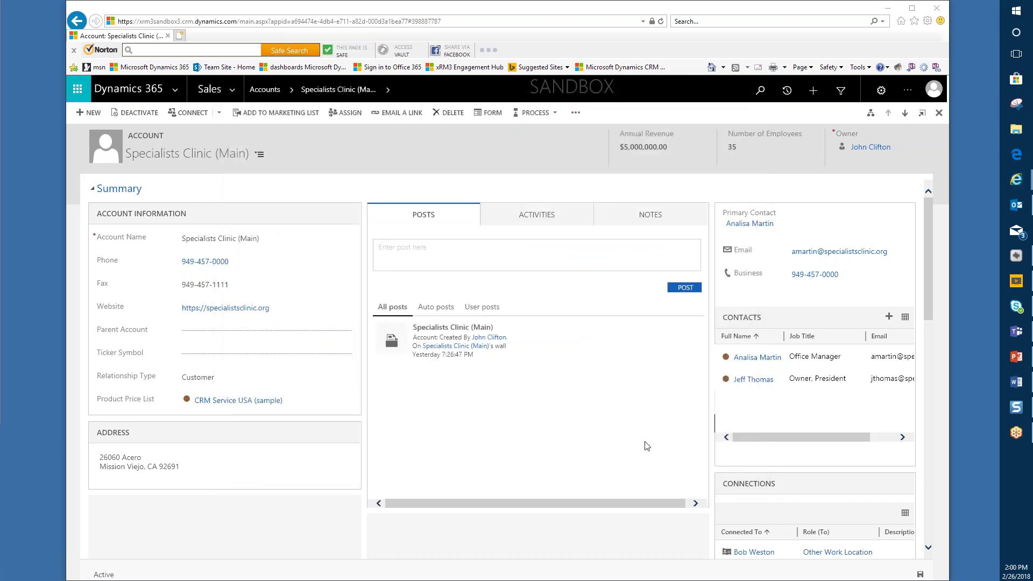
pyautogui.scroll(-2, 707, 431)
pyautogui.scroll(1, 707, 431)
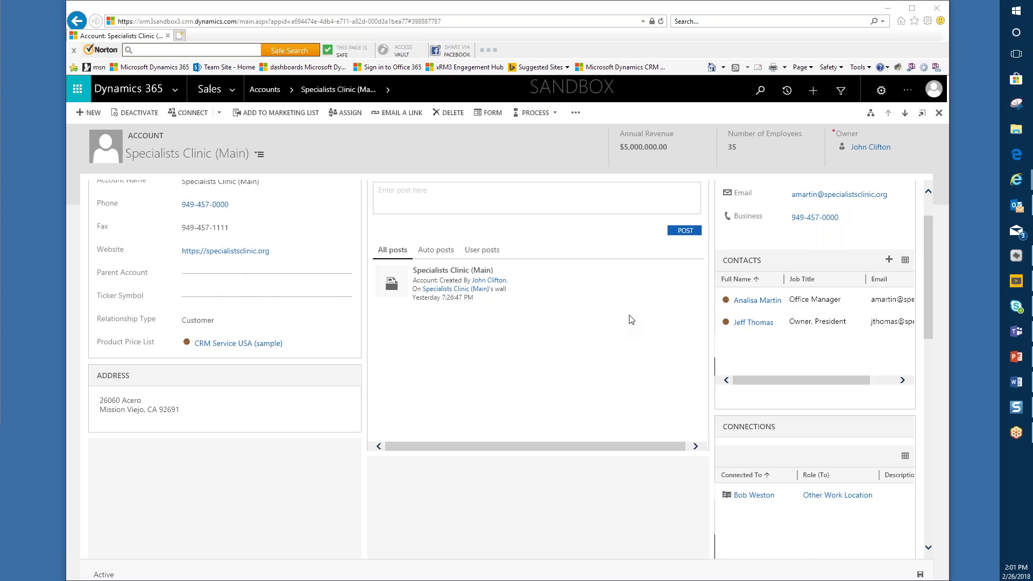
# Step: Open Advanced Find and enlarge its window
pyautogui.click(843, 90)
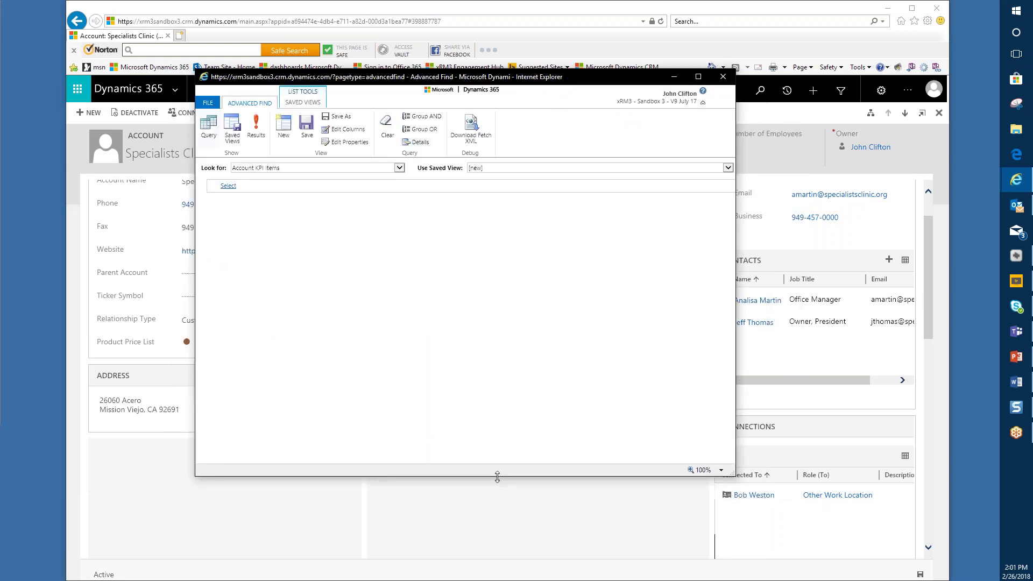
pyautogui.moveTo(497, 476); pyautogui.dragTo(500, 549)
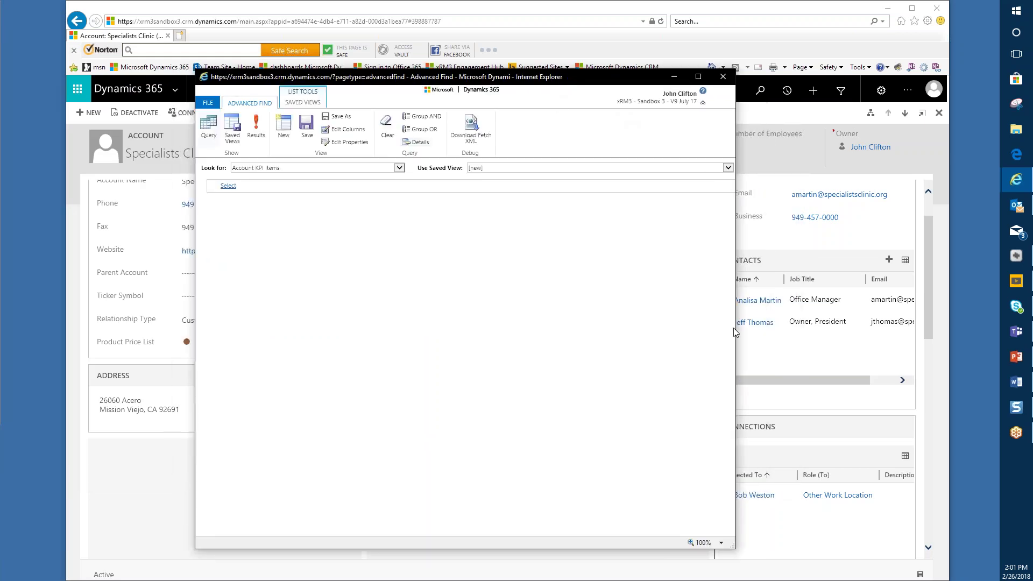
pyautogui.moveTo(739, 327); pyautogui.dragTo(851, 339)
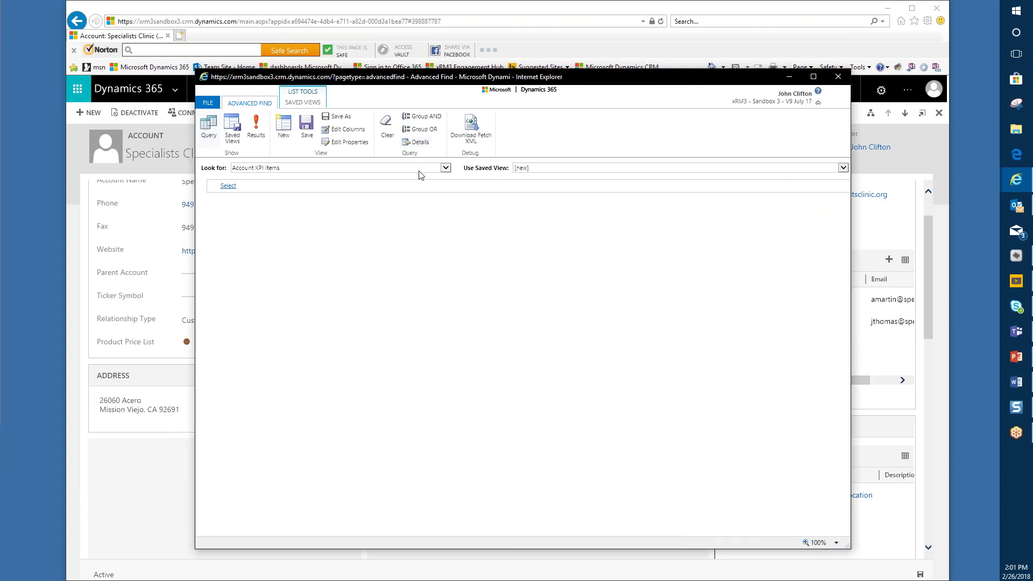
# Step: Search Connections using the saved view Active Connections - Alternate Locations
pyautogui.click(446, 169)
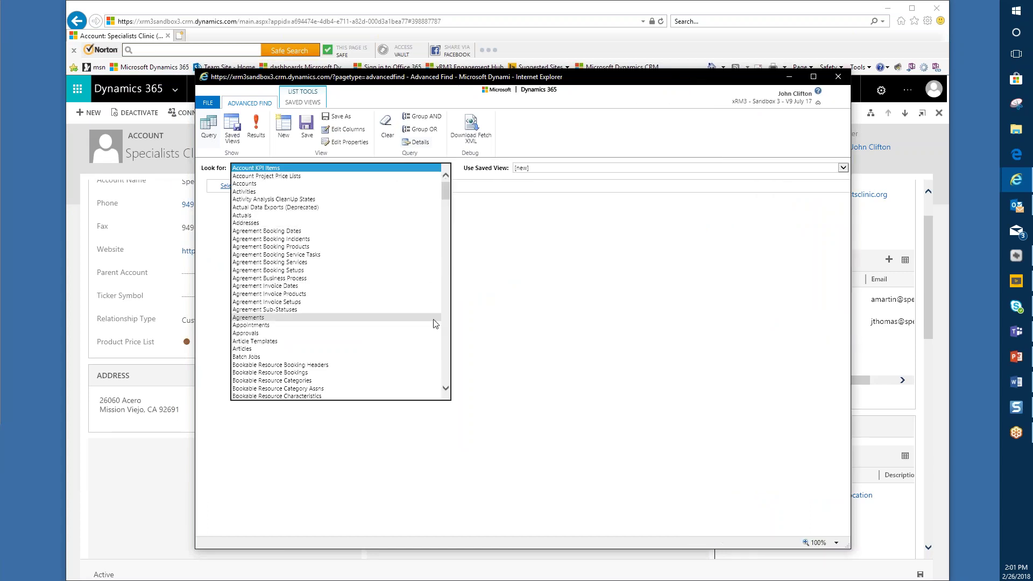
pyautogui.write('con')
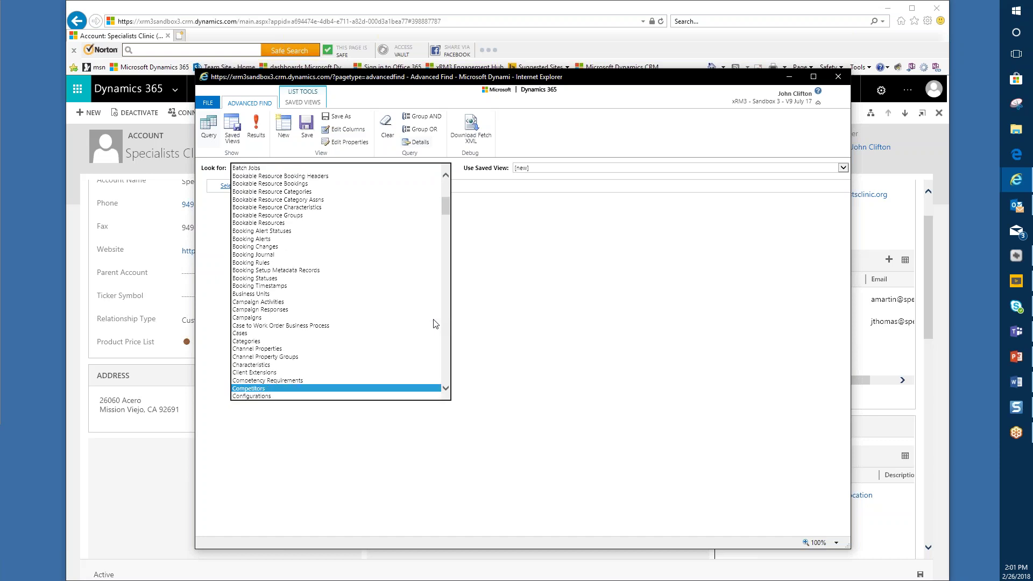
pyautogui.press('Down')
pyautogui.press('Down')
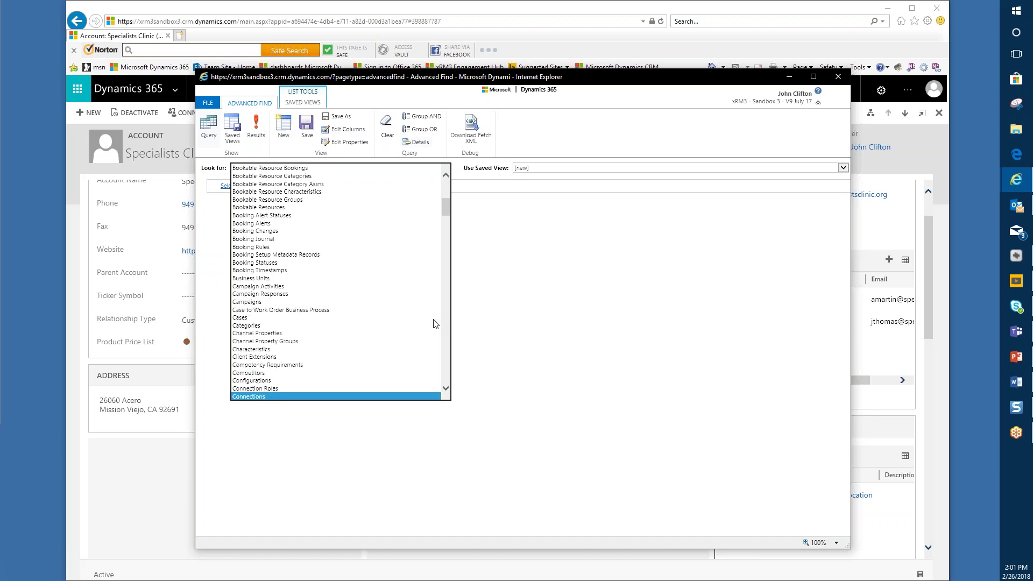
pyautogui.click(572, 168)
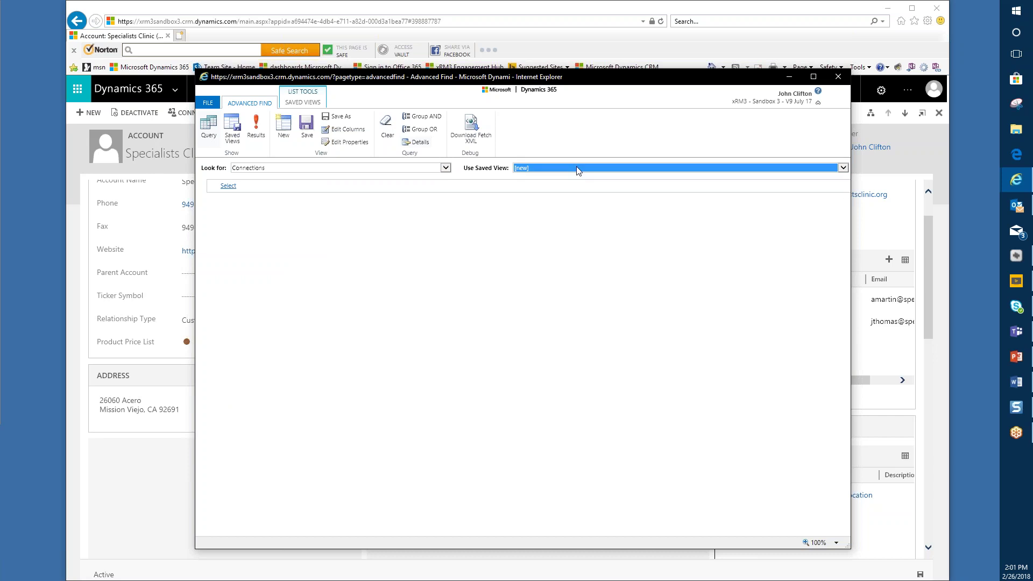
pyautogui.click(577, 169)
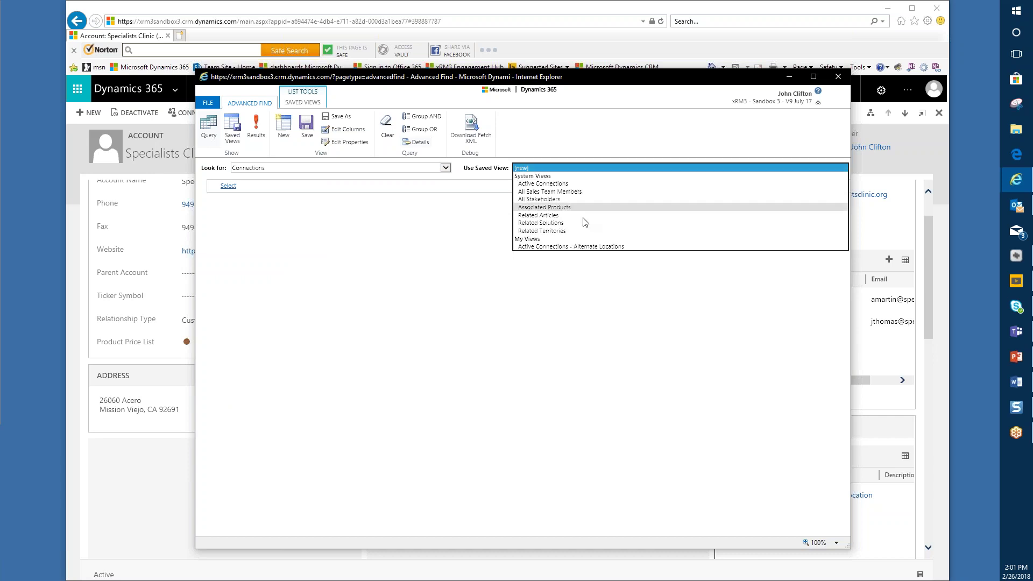
pyautogui.click(569, 246)
pyautogui.click(444, 201)
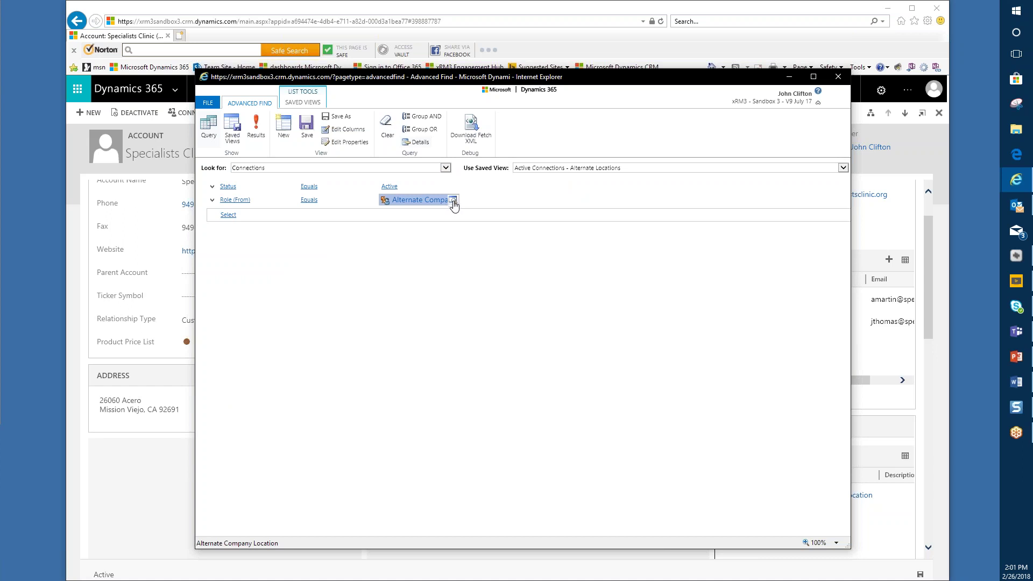
# Step: Replace Alternate Company Location with Other Account Location as the Role (From) filter value
pyautogui.click(453, 201)
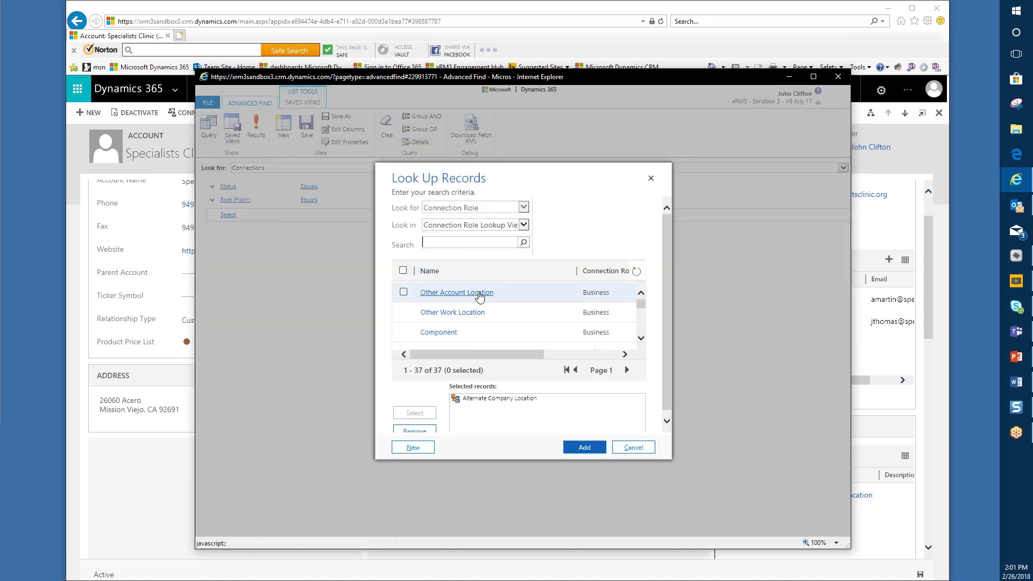
pyautogui.click(514, 297)
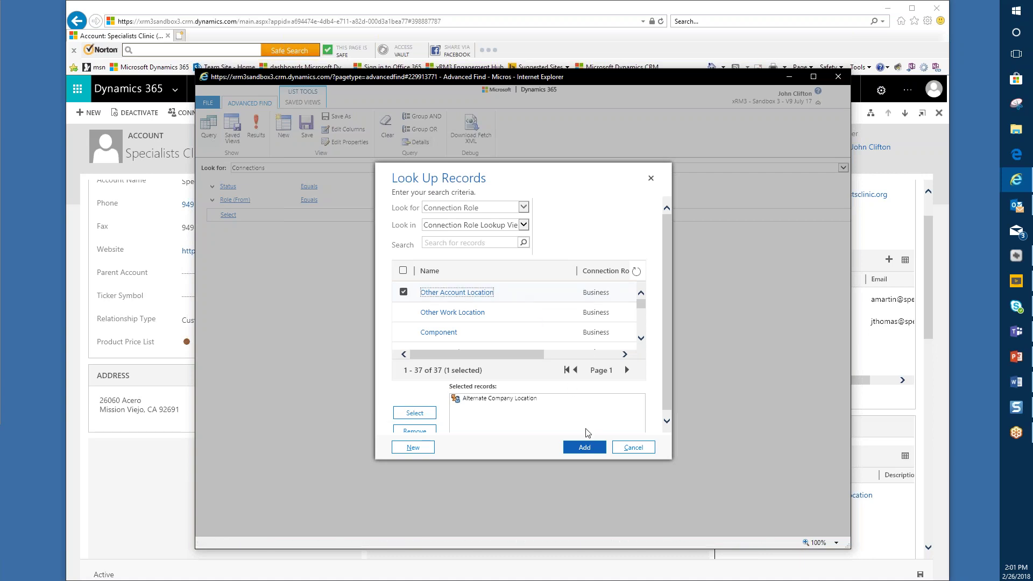
pyautogui.click(583, 449)
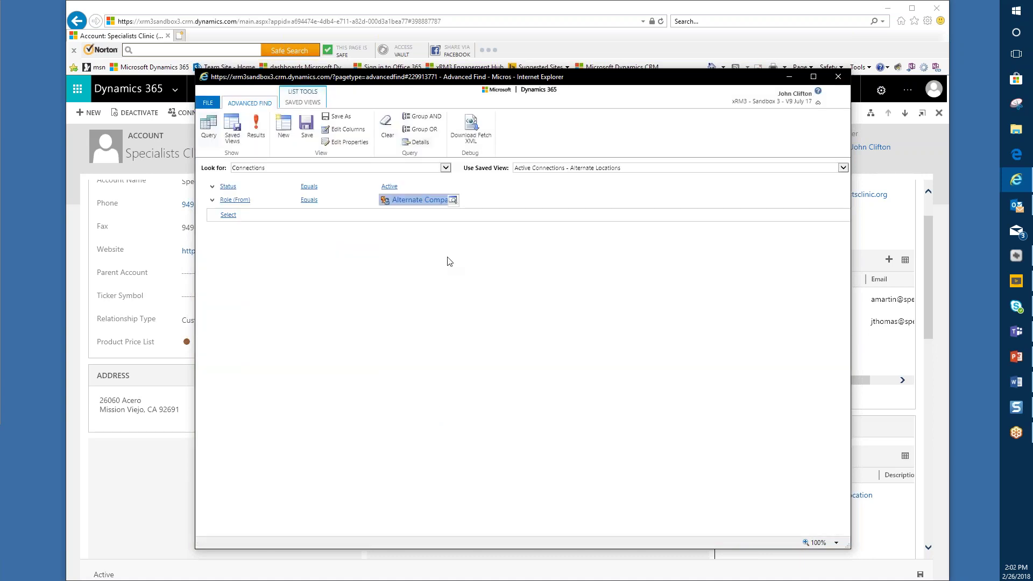
pyautogui.click(452, 201)
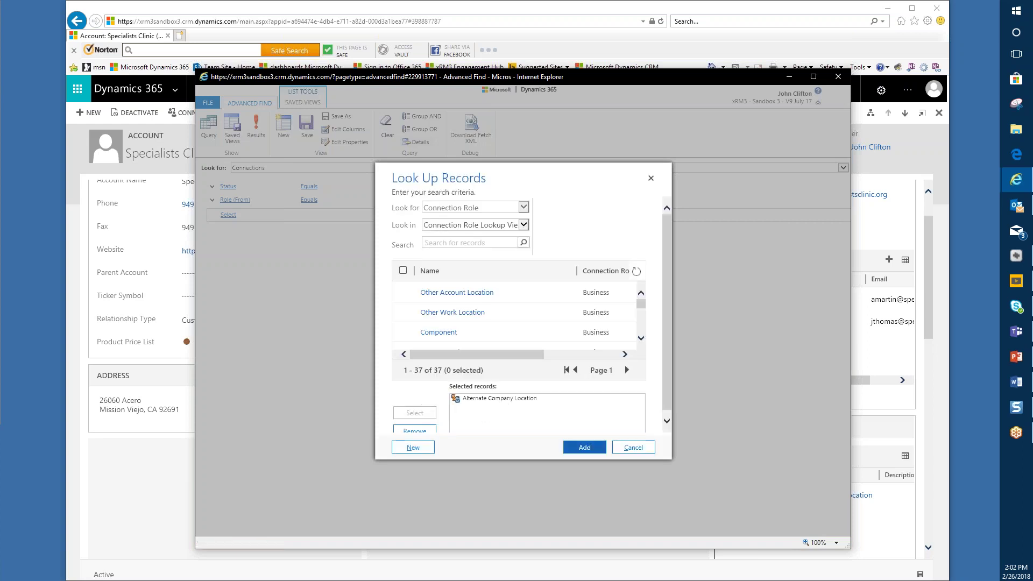
pyautogui.click(487, 293)
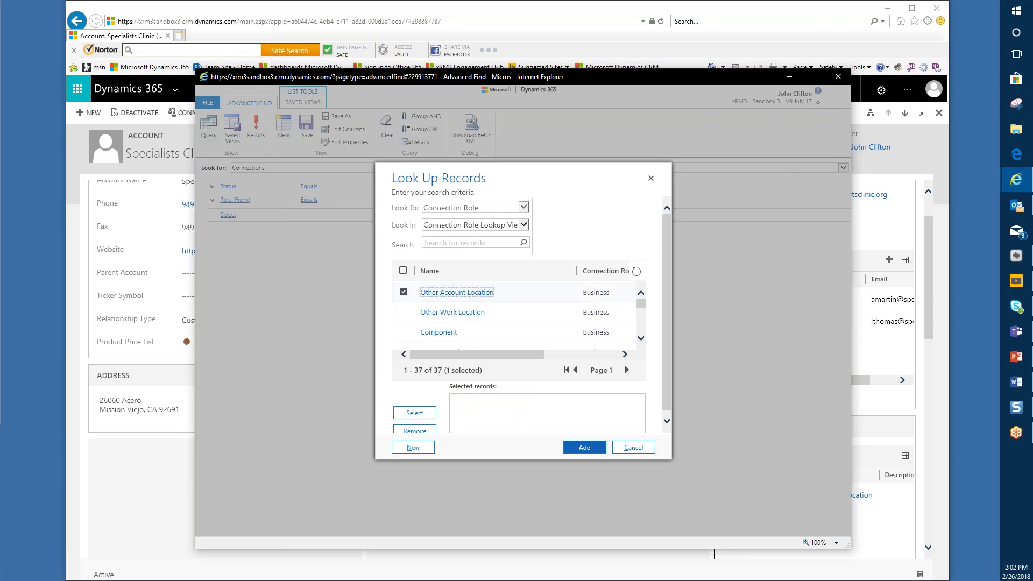
pyautogui.scroll(-1, 481, 412)
pyautogui.click(414, 407)
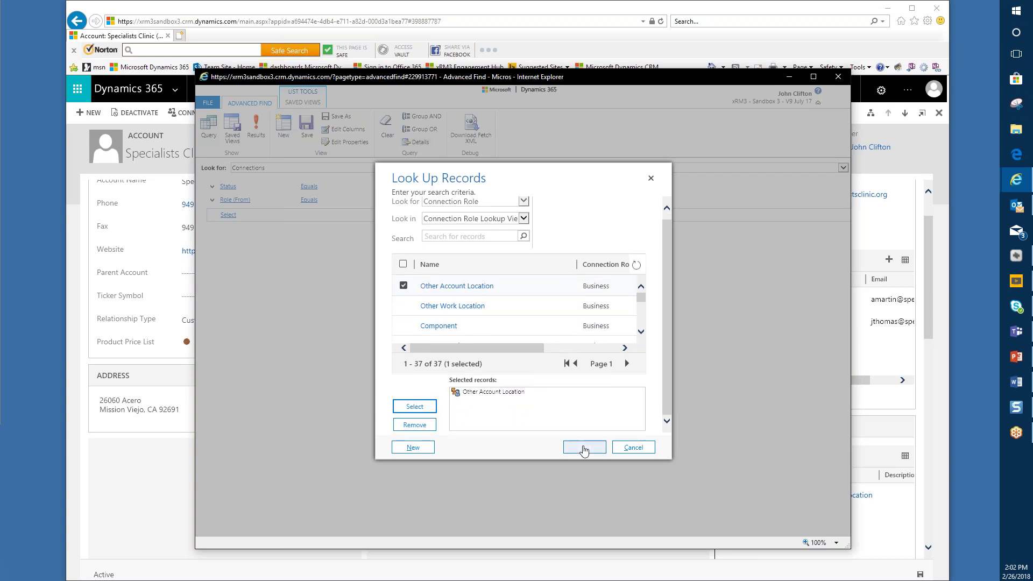
pyautogui.click(586, 447)
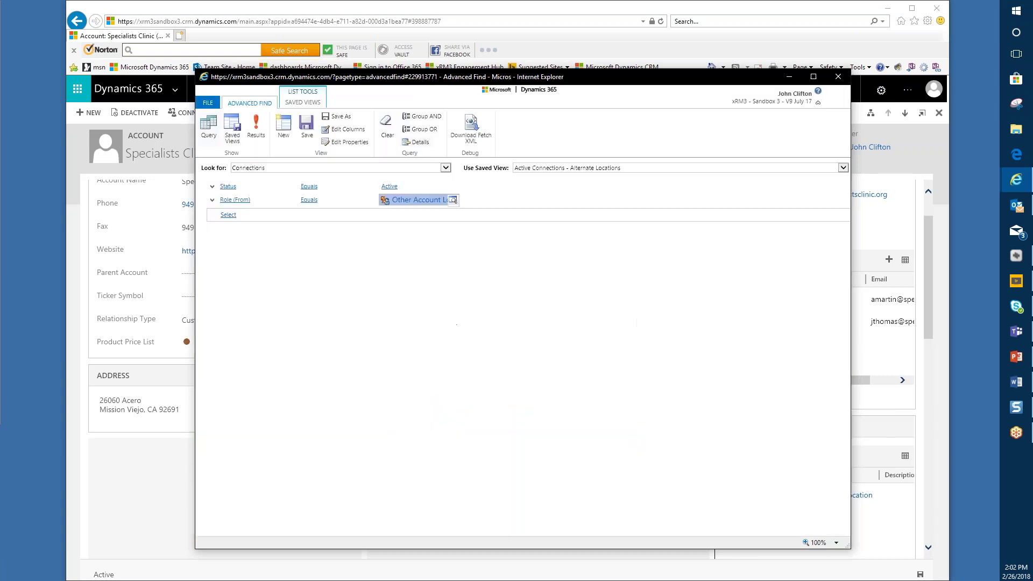
# Step: Run the query, showing one Specialists Clinic (Main) connection with role Other Account Location
pyautogui.click(256, 129)
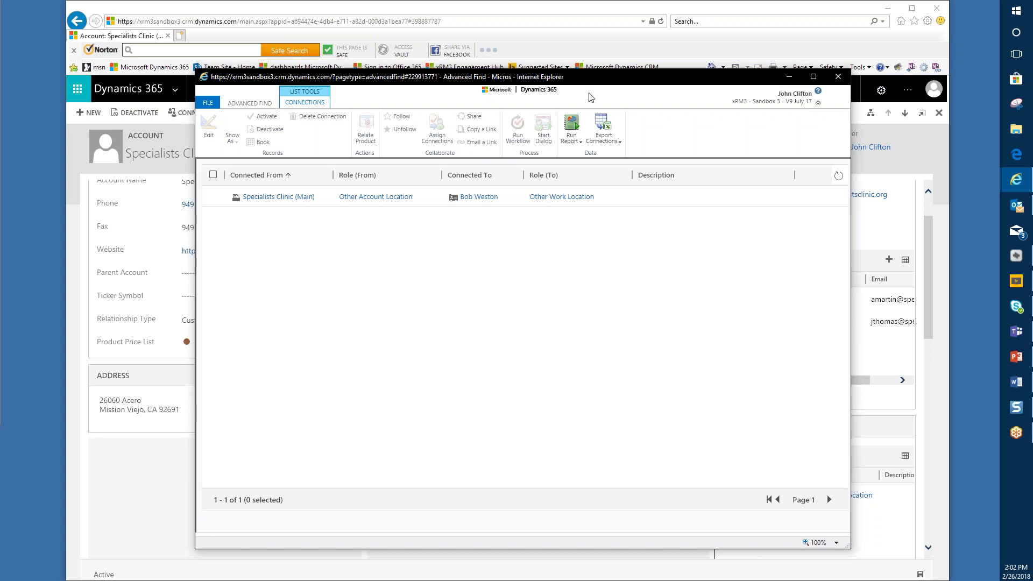
pyautogui.moveTo(592, 84); pyautogui.dragTo(578, 62)
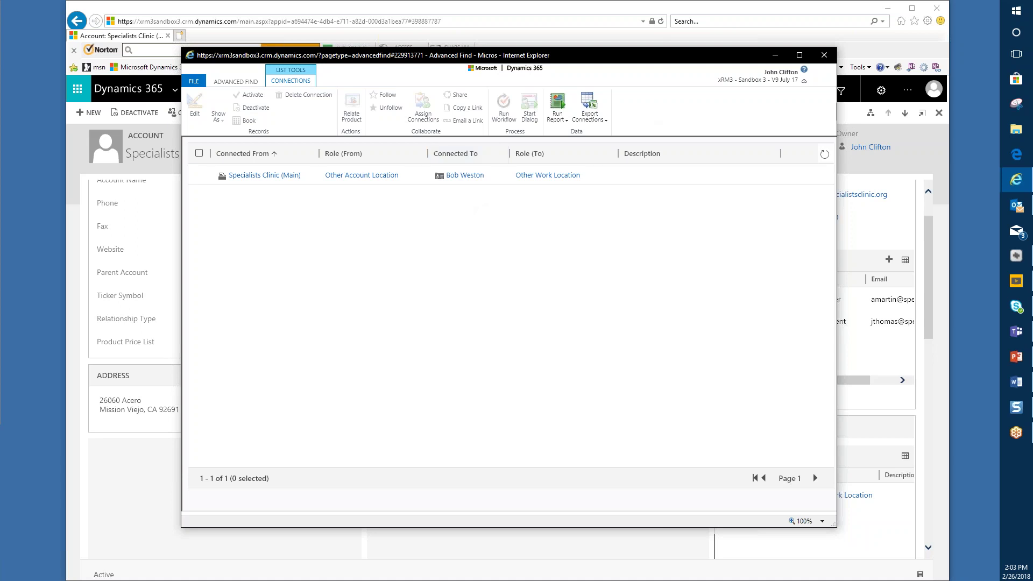
# Step: Close Advanced Find without saving, back to Specialists Clinic (Main), then switch to PowerPoint
pyautogui.click(830, 57)
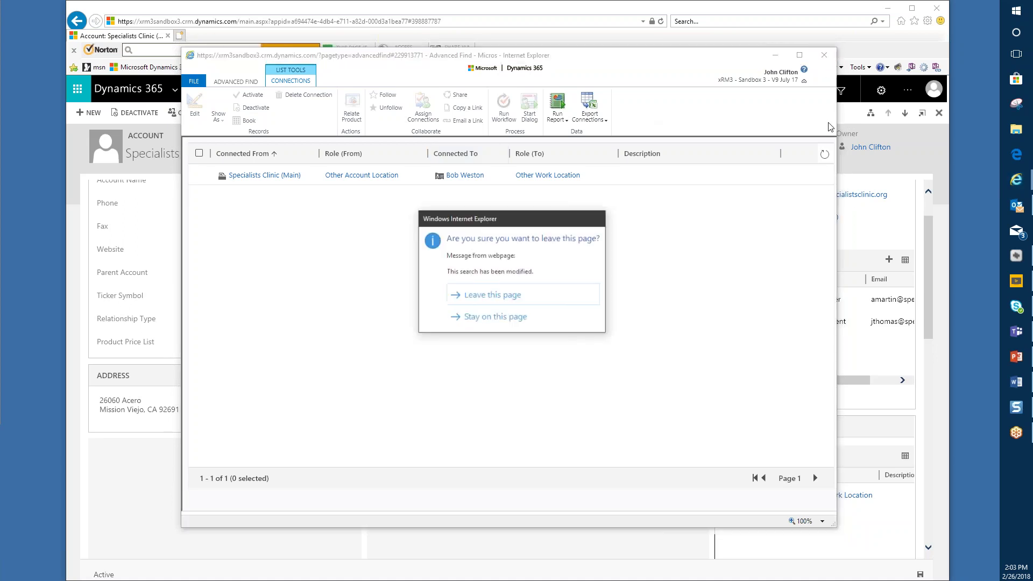
pyautogui.click(487, 296)
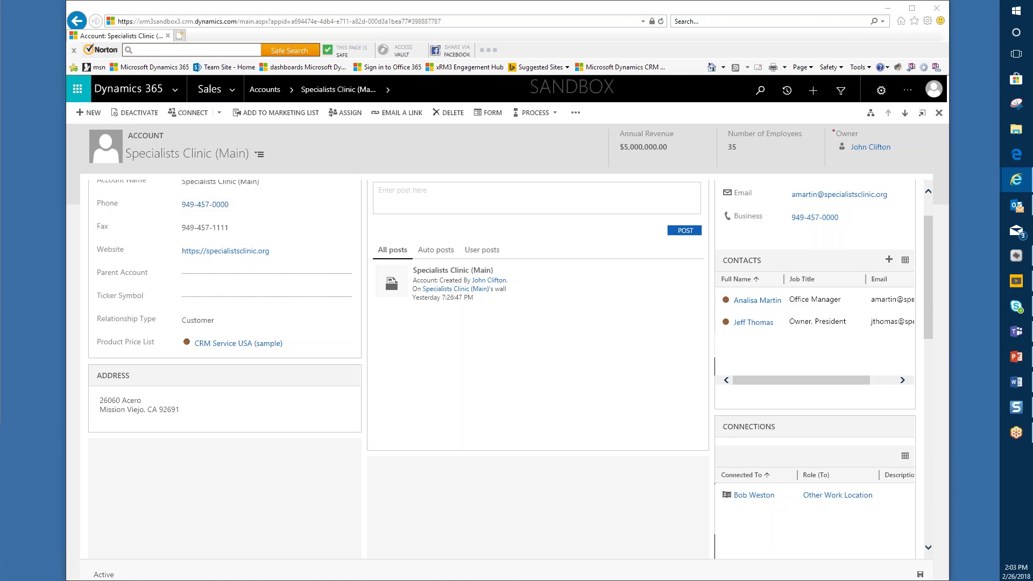
pyautogui.hotkey('alt', 'Tab')
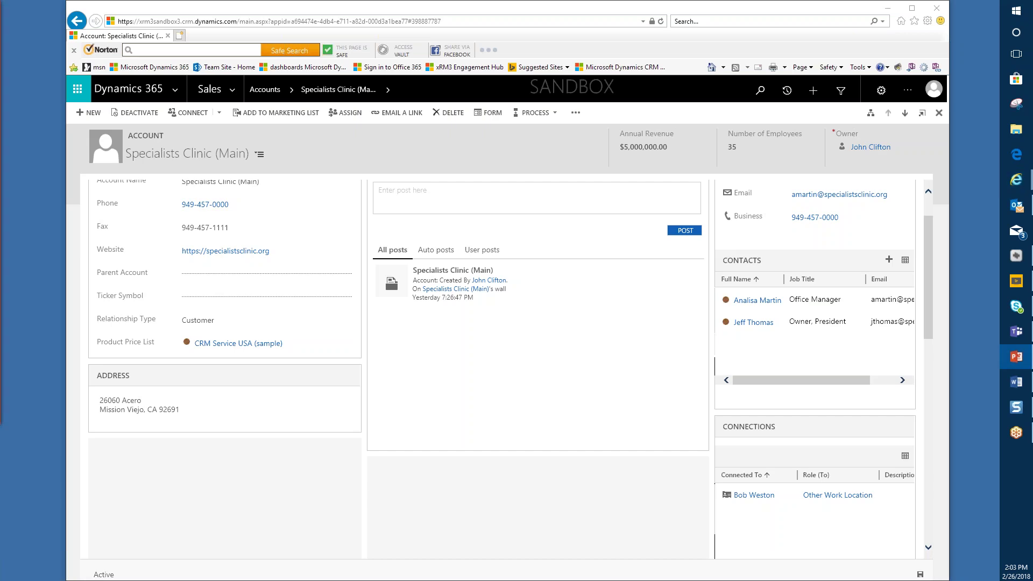
# Step: Start the slideshow from the 'Coffee with the Pros' title slide
pyautogui.press('F5')
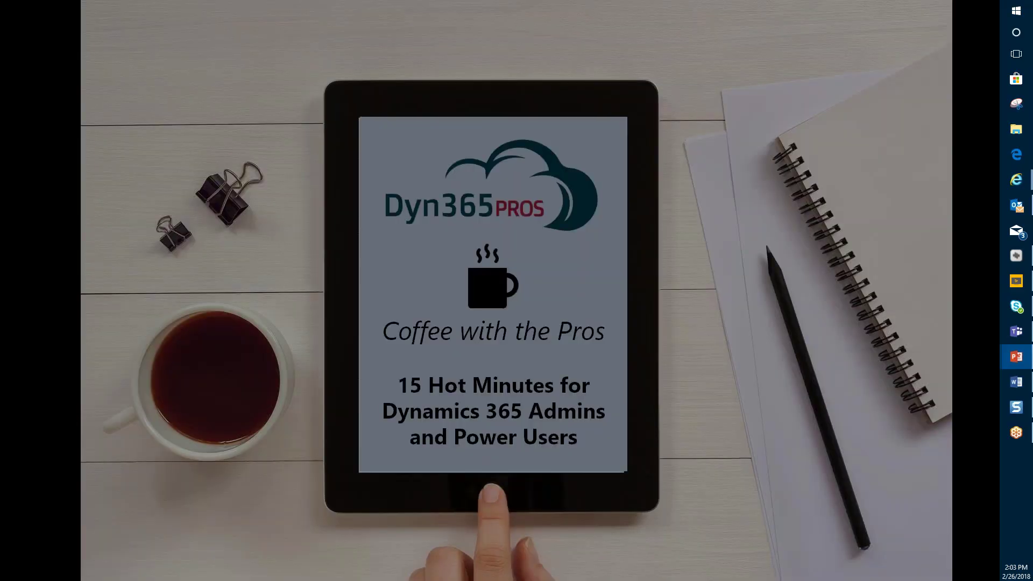